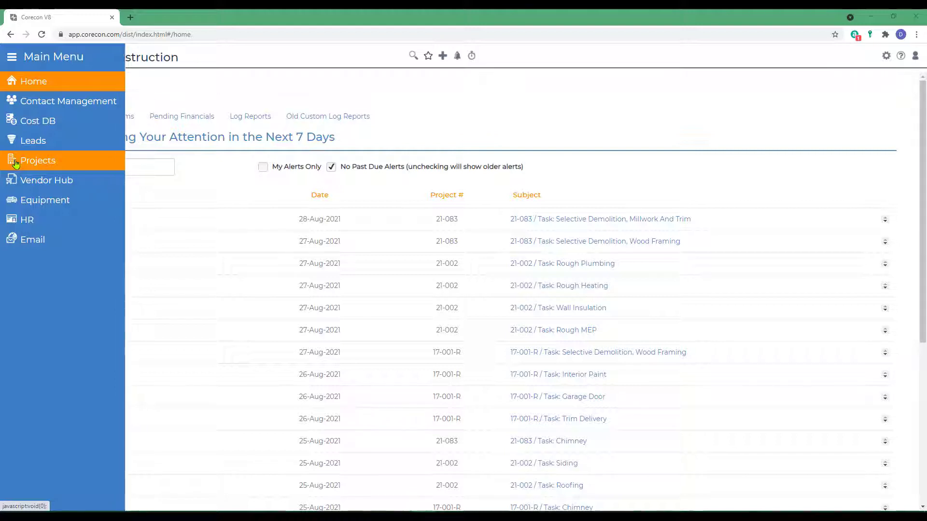
# Open the project's Client Contract Administration area and review its list of prime contracts.
pyautogui.click(16, 163)
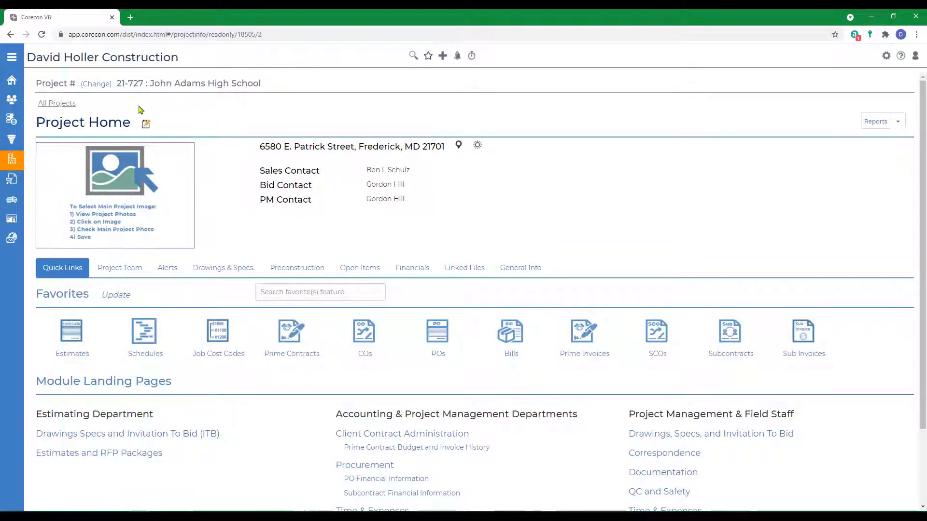
pyautogui.click(362, 436)
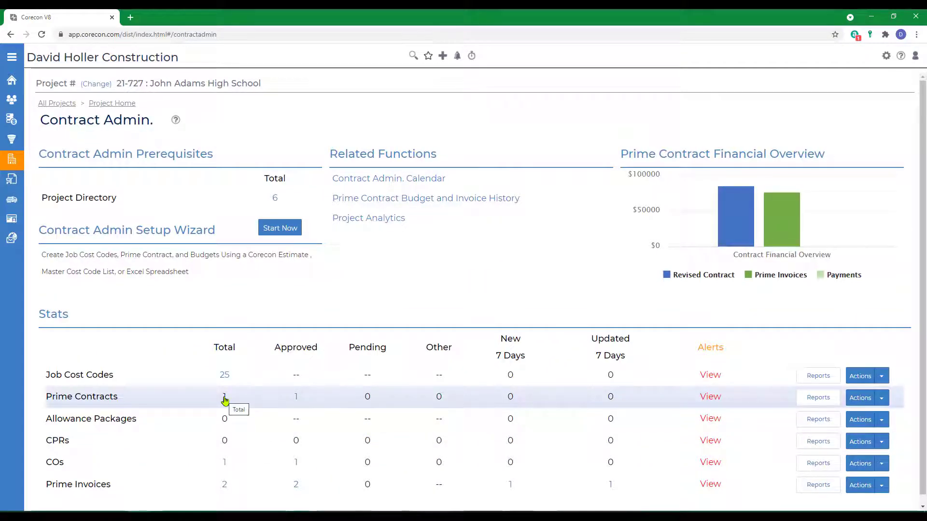
pyautogui.click(224, 398)
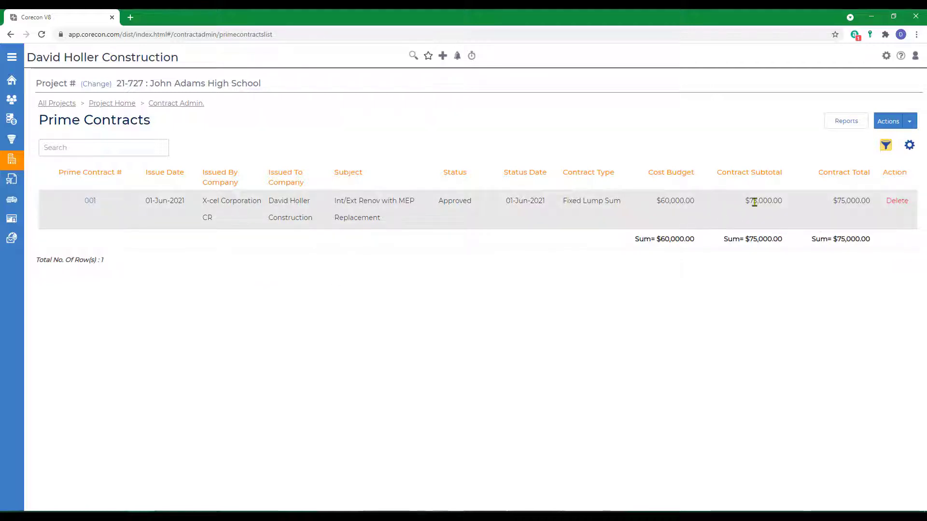
# Return to Contract Admin and review the project's list of prime invoices and their totals.
pyautogui.click(174, 103)
pyautogui.scroll(-1, 299, 400)
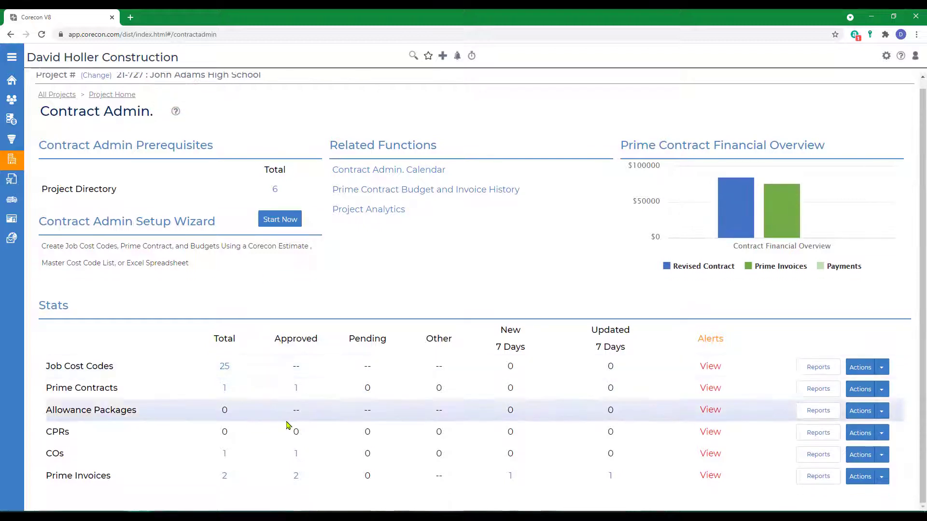
pyautogui.click(226, 475)
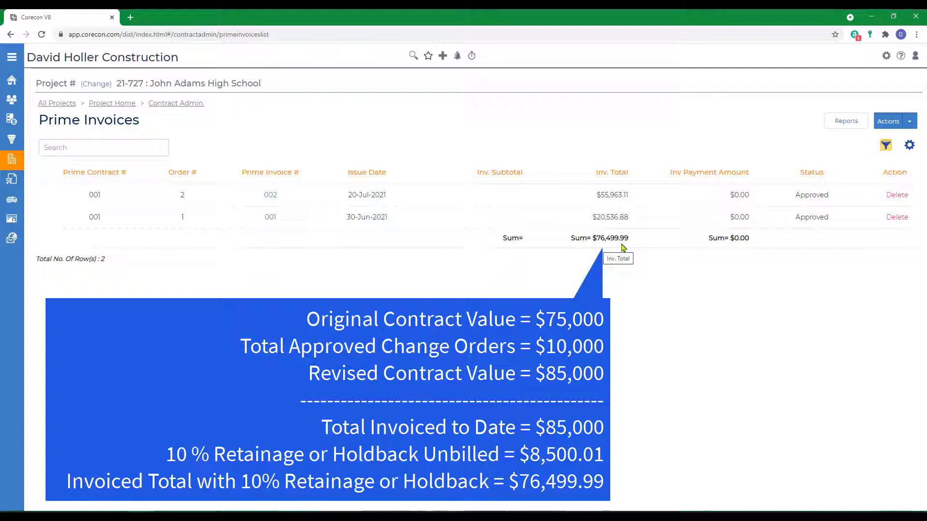
# Review the financial and retainage summaries in the project's Prime Contract Budget and Invoice History.
pyautogui.click(179, 103)
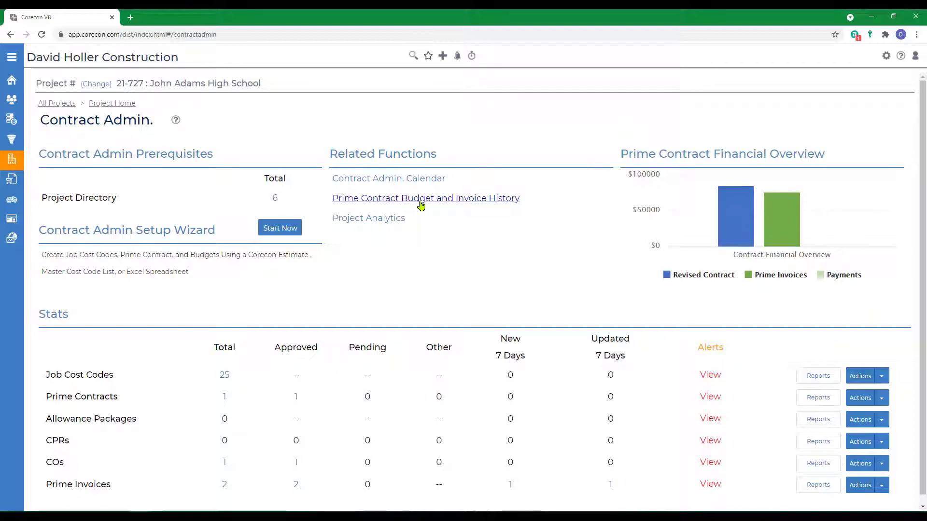
pyautogui.click(458, 199)
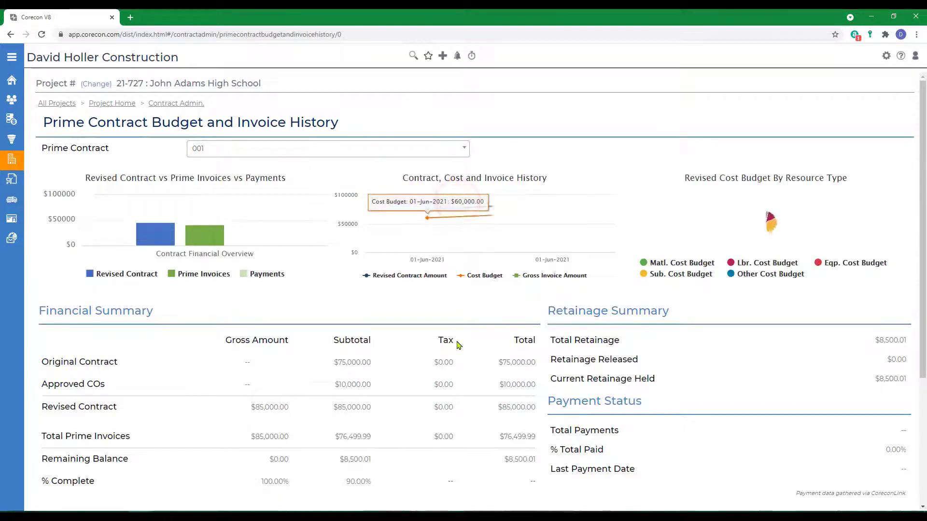
pyautogui.scroll(-2, 453, 288)
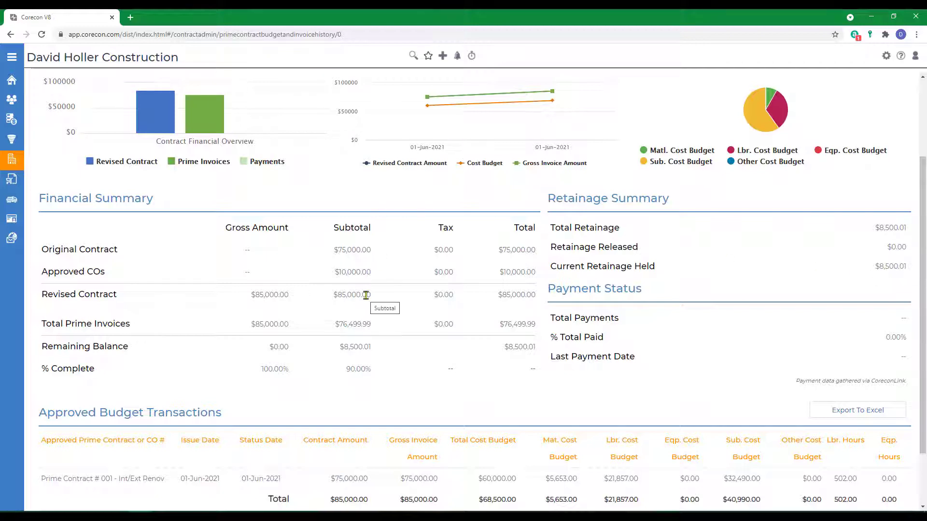
pyautogui.scroll(1, 399, 336)
pyautogui.scroll(3, 398, 335)
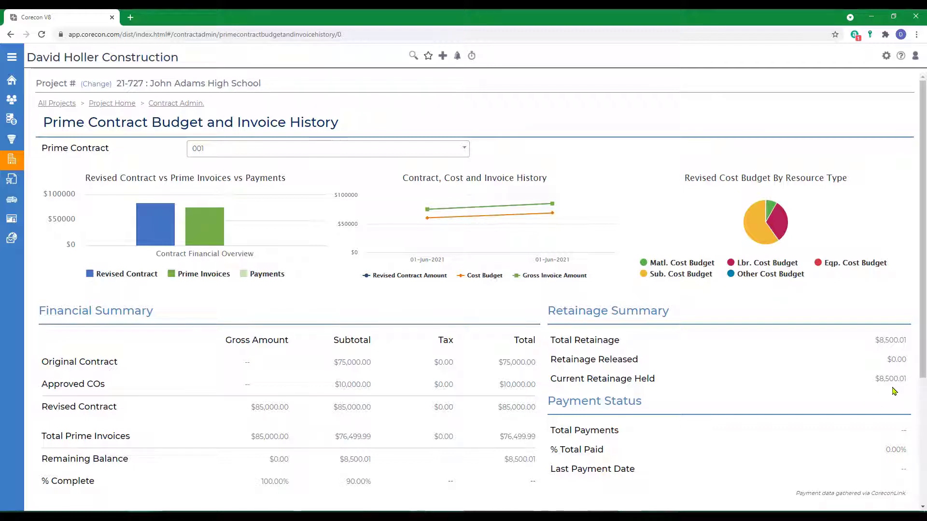
# Return to Contract Admin and start adding a new prime invoice manually.
pyautogui.click(171, 107)
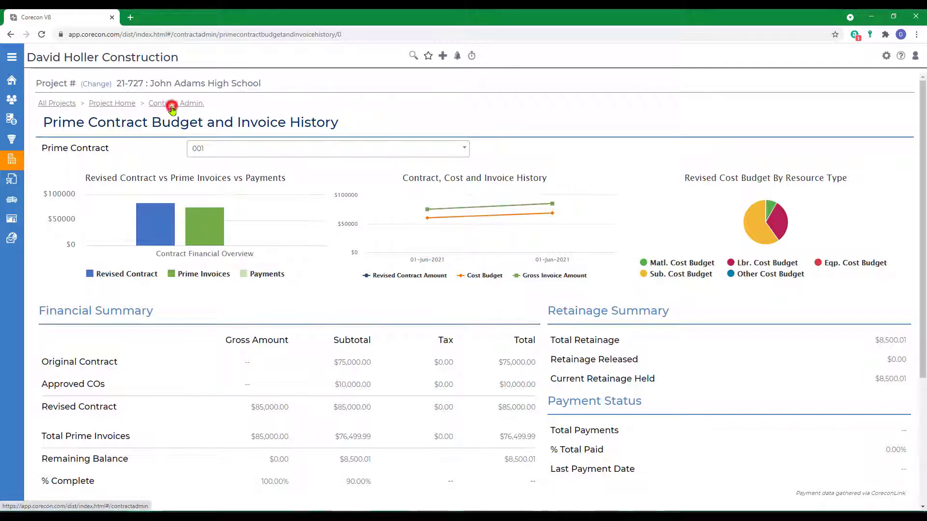
pyautogui.scroll(-1, 304, 352)
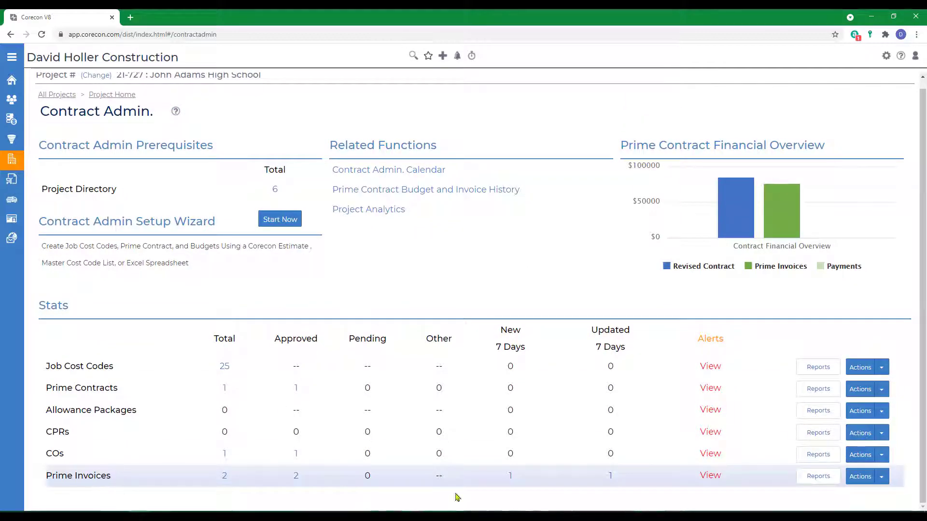
pyautogui.click(881, 476)
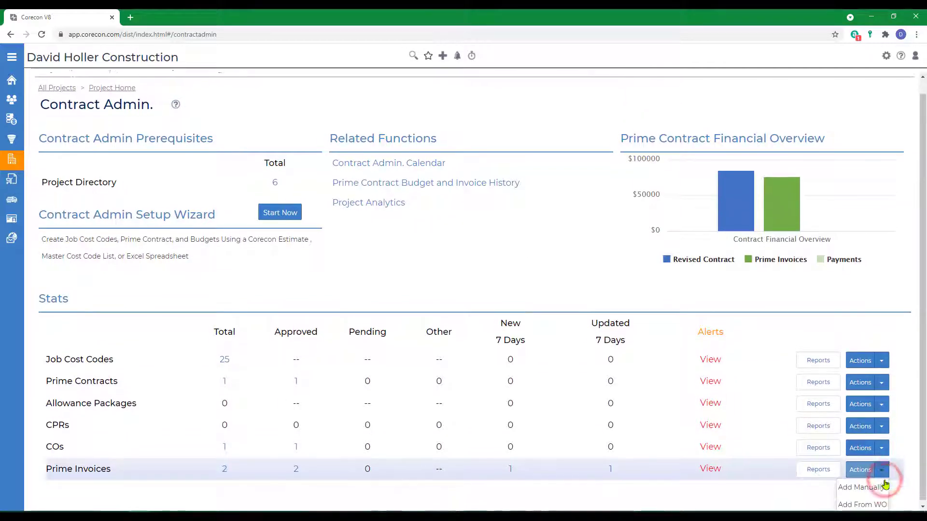
pyautogui.click(858, 485)
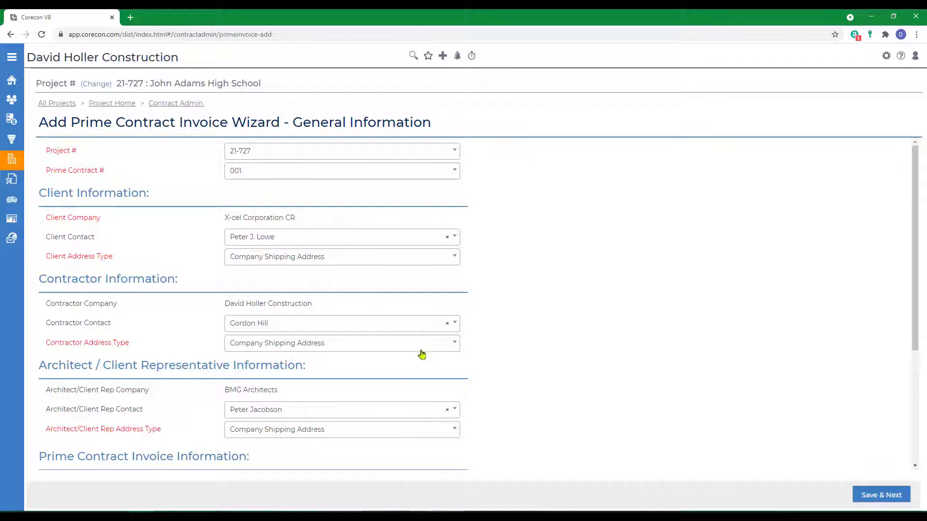
# Set the new invoice's issue date to 31-Jul-2021, mark it approved and save its general information.
pyautogui.scroll(-2, 483, 378)
pyautogui.scroll(2, 484, 379)
pyautogui.scroll(-3, 436, 315)
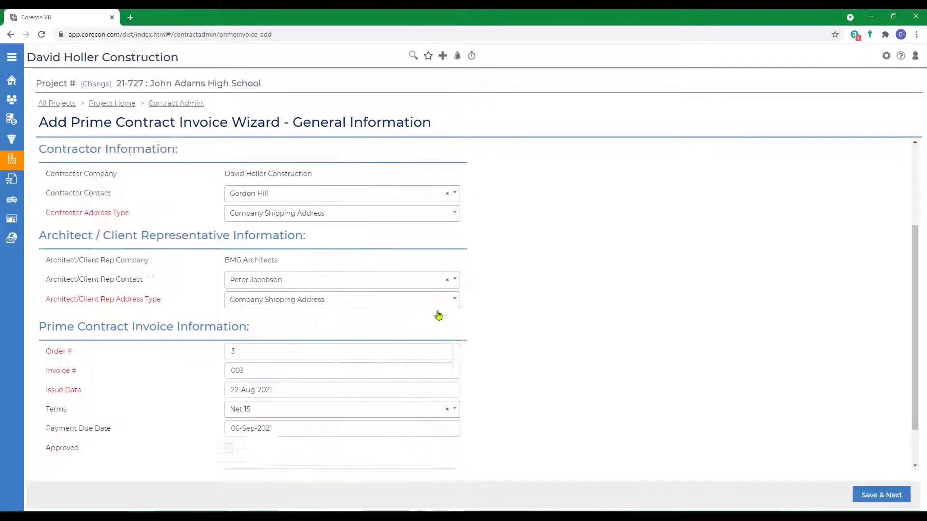
pyautogui.click(310, 339)
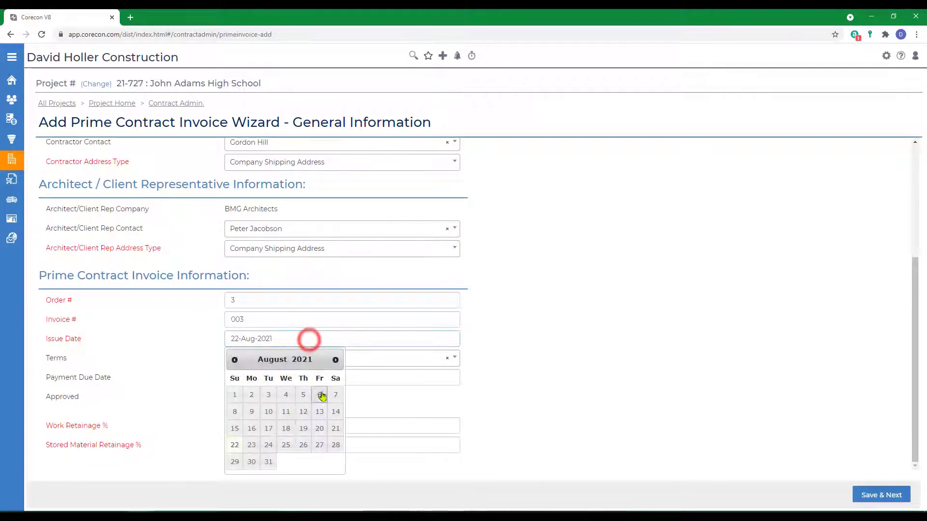
pyautogui.click(234, 360)
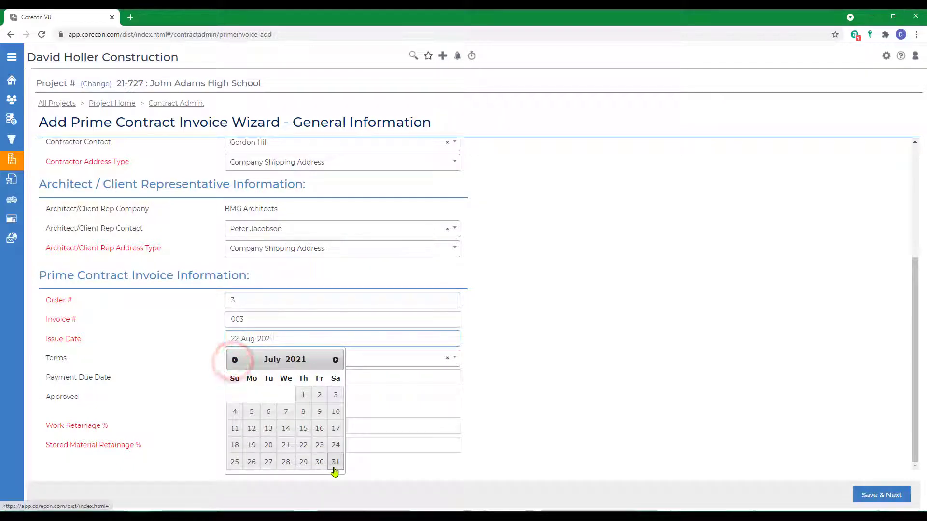
pyautogui.click(335, 463)
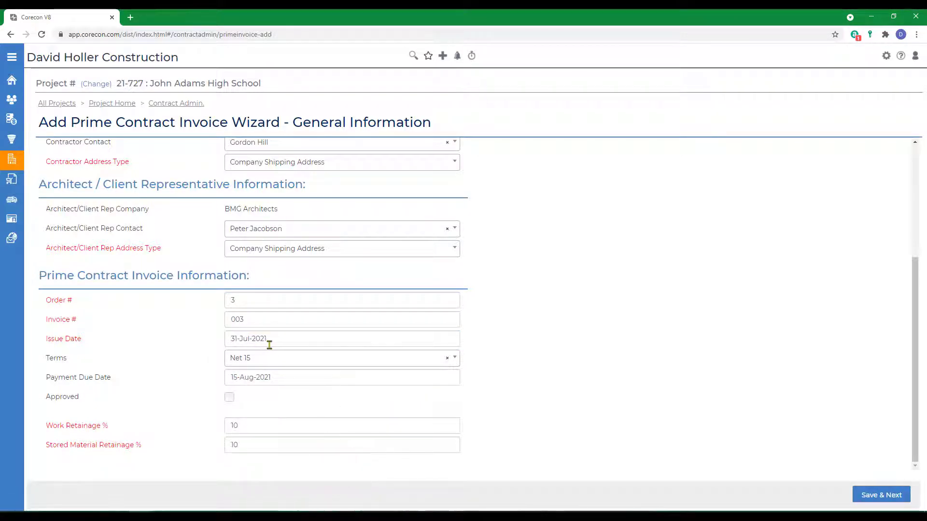
pyautogui.click(231, 398)
pyautogui.click(866, 497)
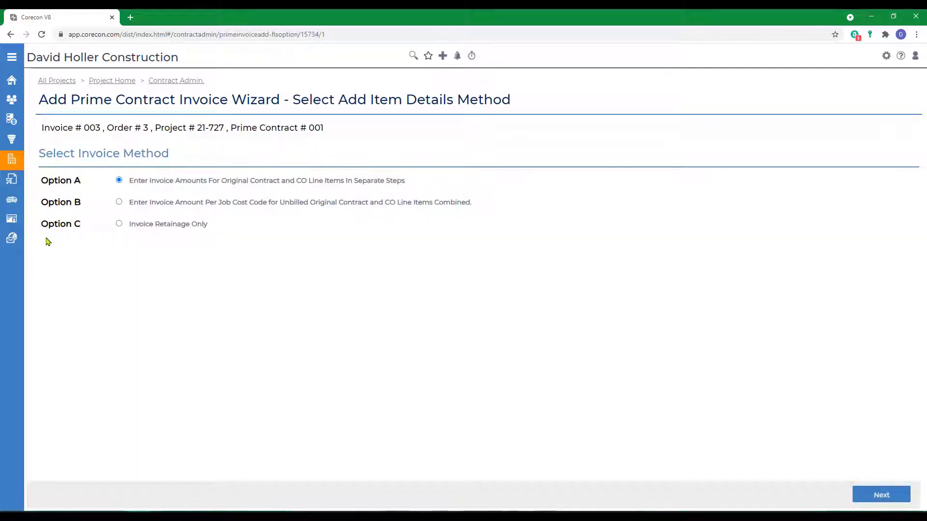
# Choose the Invoice Retainage Only method for the invoice and review the retainage held on each job cost code.
pyautogui.click(118, 225)
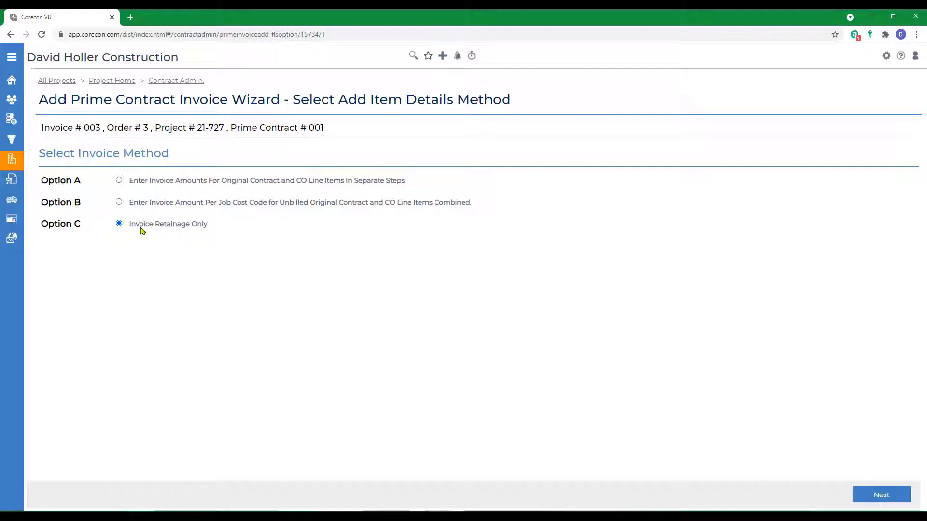
pyautogui.click(877, 500)
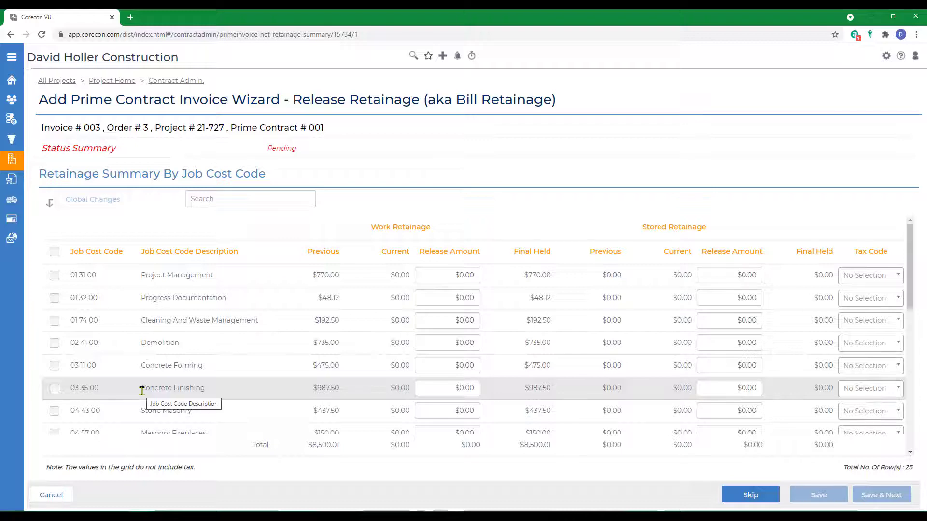
pyautogui.scroll(-5, 238, 419)
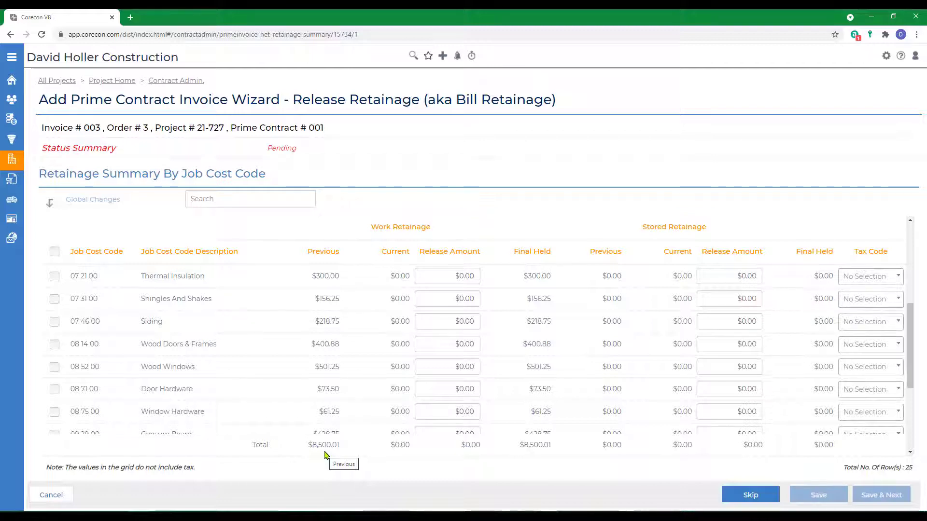
pyautogui.scroll(-5, 325, 455)
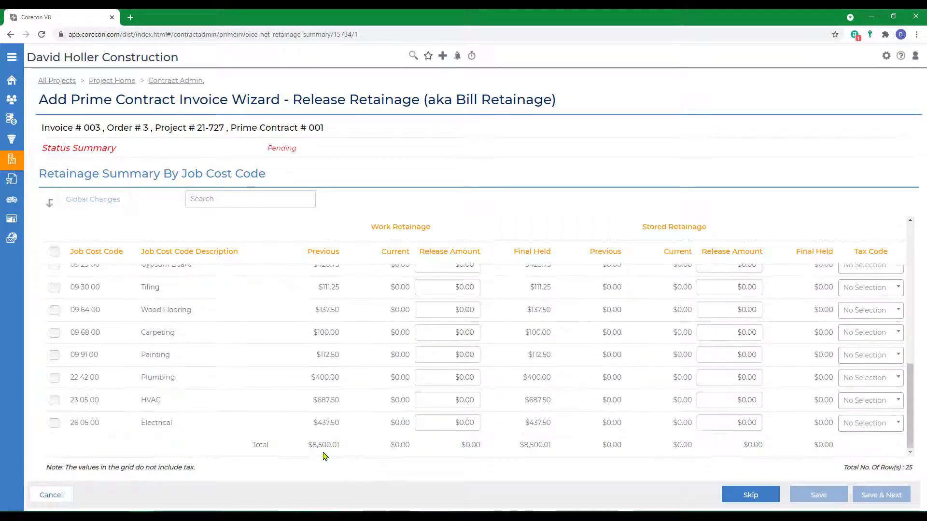
pyautogui.scroll(10, 322, 456)
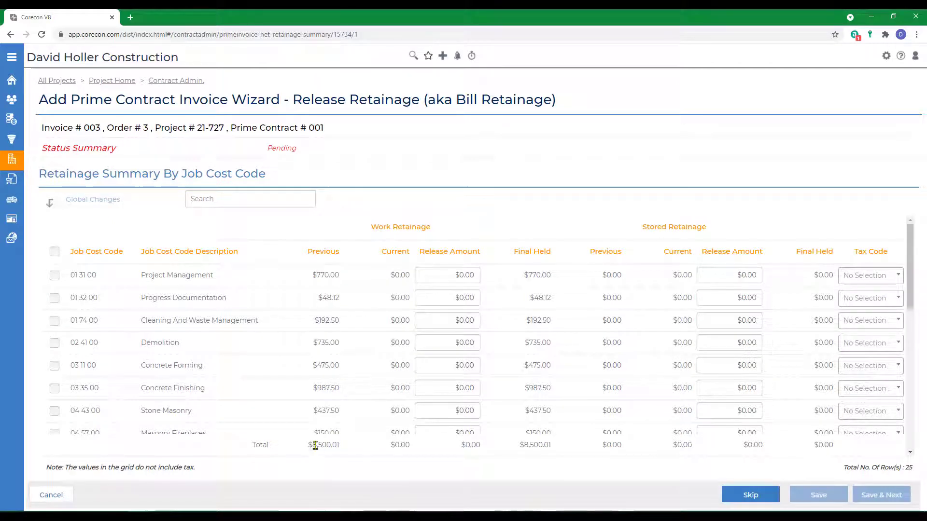
# Apply a global Work Retainage Release of 50% to all job cost codes and save it.
pyautogui.click(54, 253)
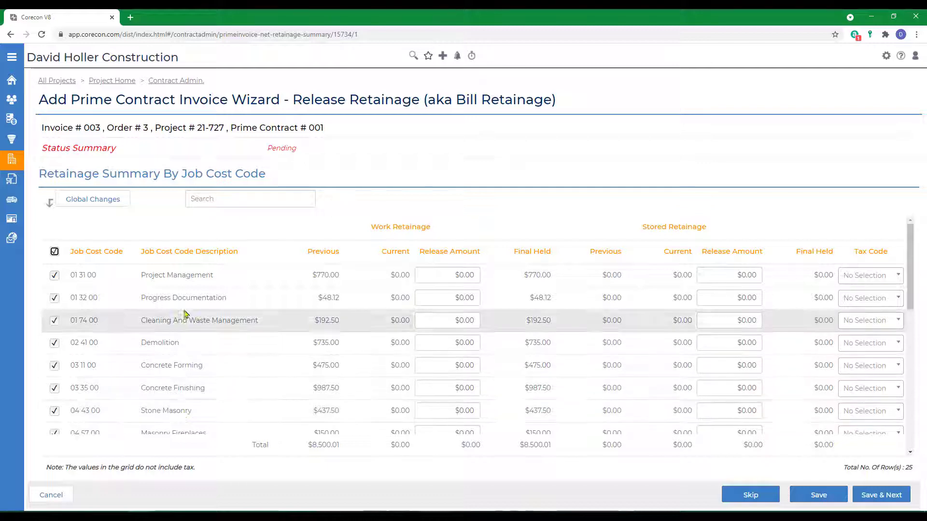
pyautogui.click(83, 201)
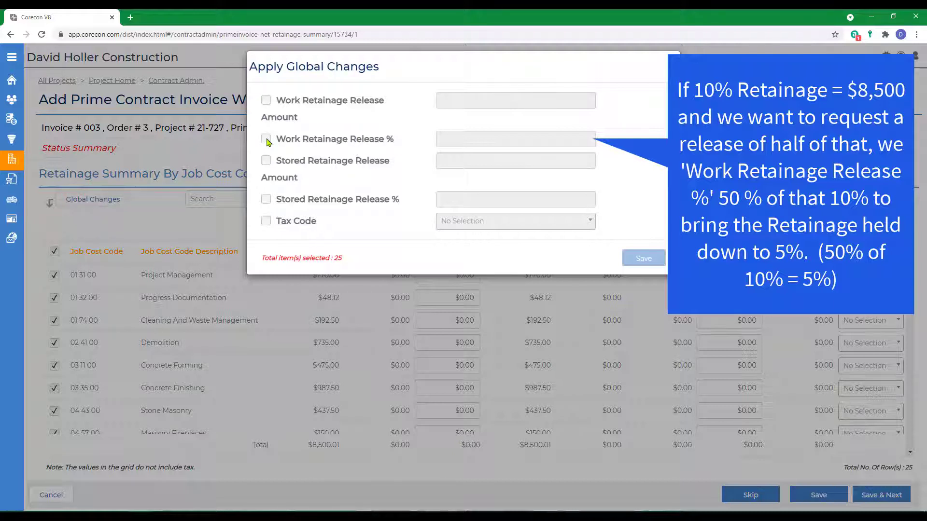
pyautogui.click(266, 139)
pyautogui.click(498, 140)
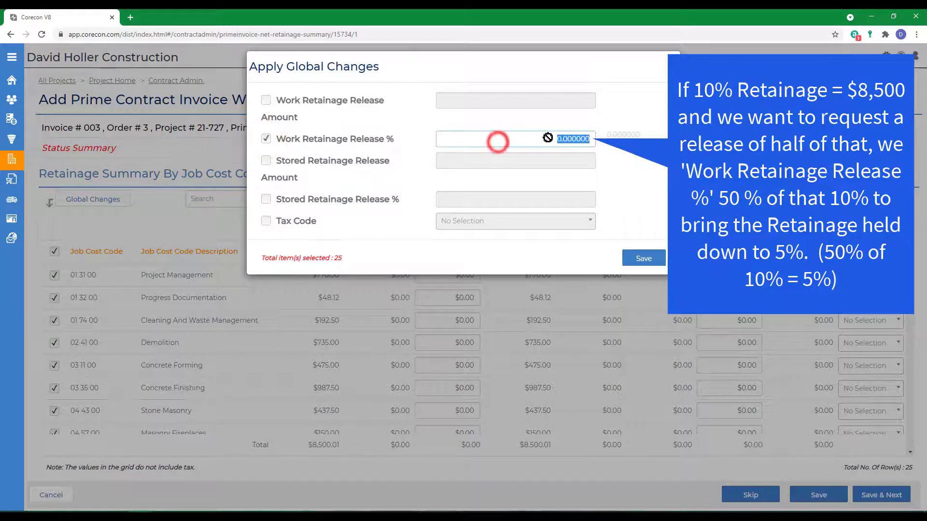
pyautogui.write('50.00')
pyautogui.press('Tab')
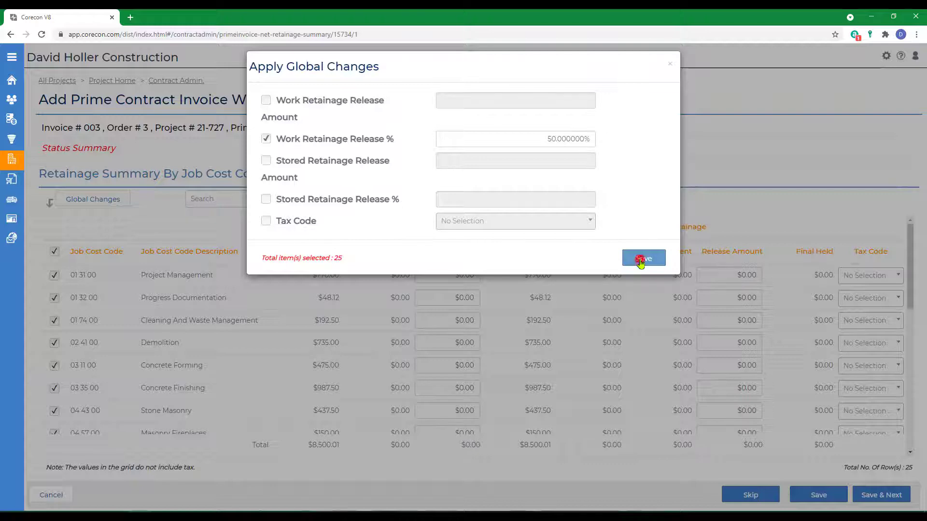
pyautogui.click(643, 259)
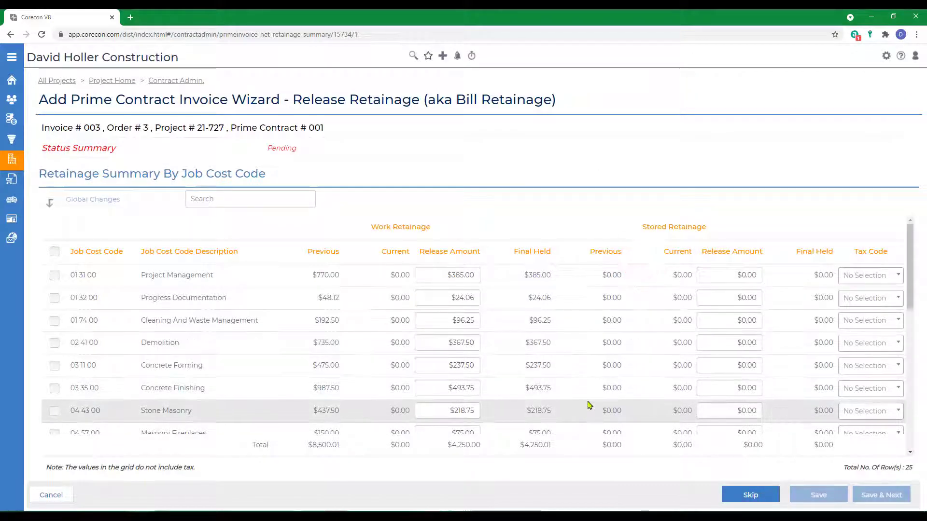
# Check the release amounts, skip on to the invoice information and review its financial and net retainage summaries.
pyautogui.scroll(-2, 589, 405)
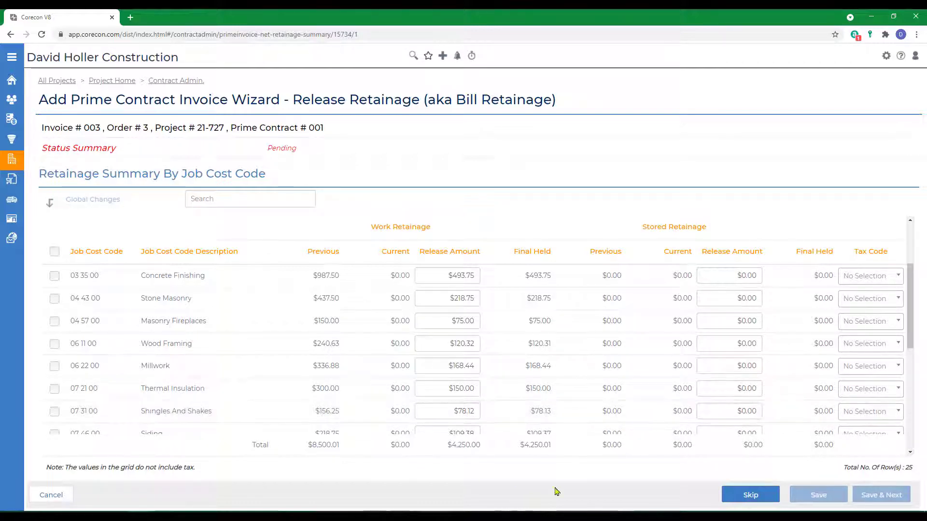
pyautogui.click(745, 497)
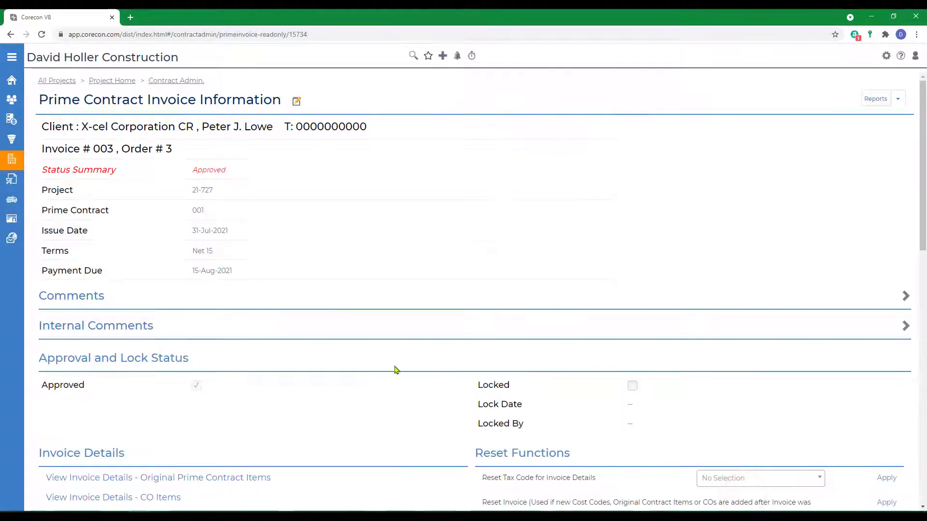
pyautogui.scroll(-7, 395, 370)
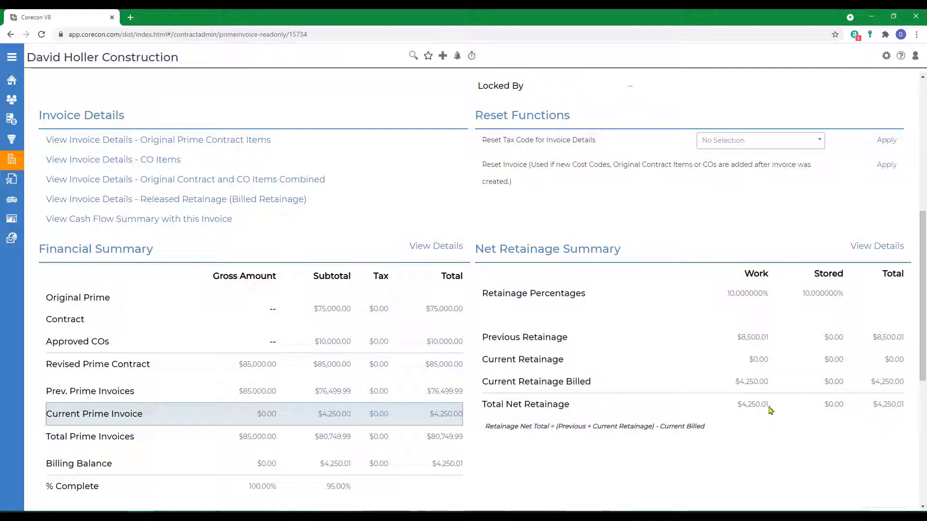
pyautogui.scroll(7, 675, 415)
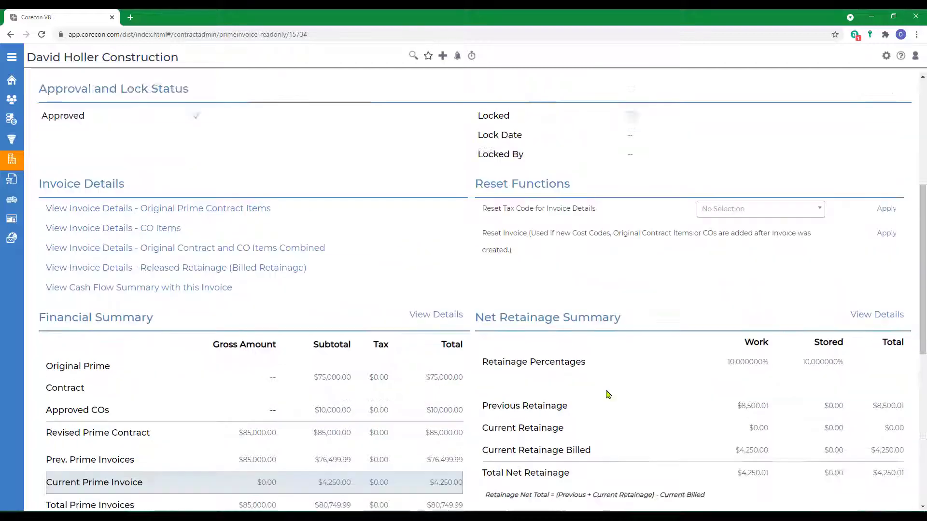
# Generate the Prime Invoice Details report with the Default template, exported as PDF (Adobe Acrobat).
pyautogui.click(898, 105)
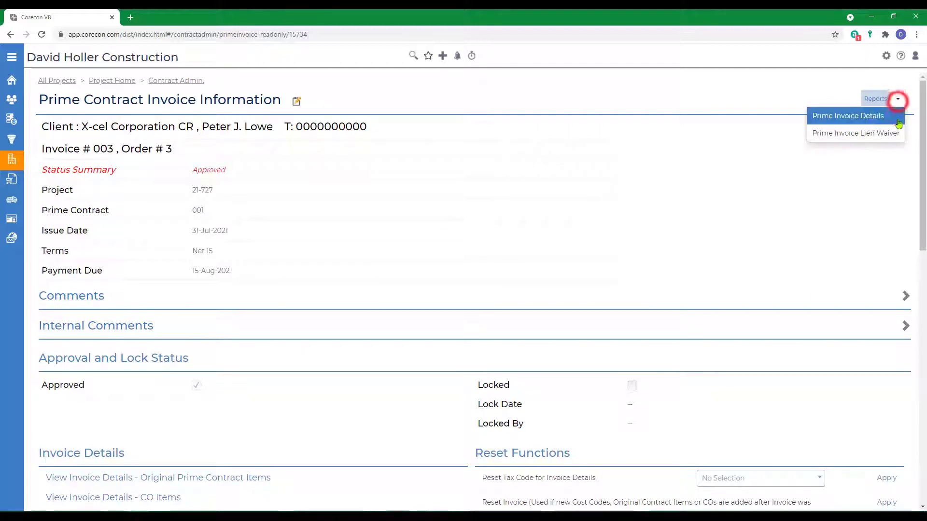
pyautogui.click(862, 116)
pyautogui.click(449, 178)
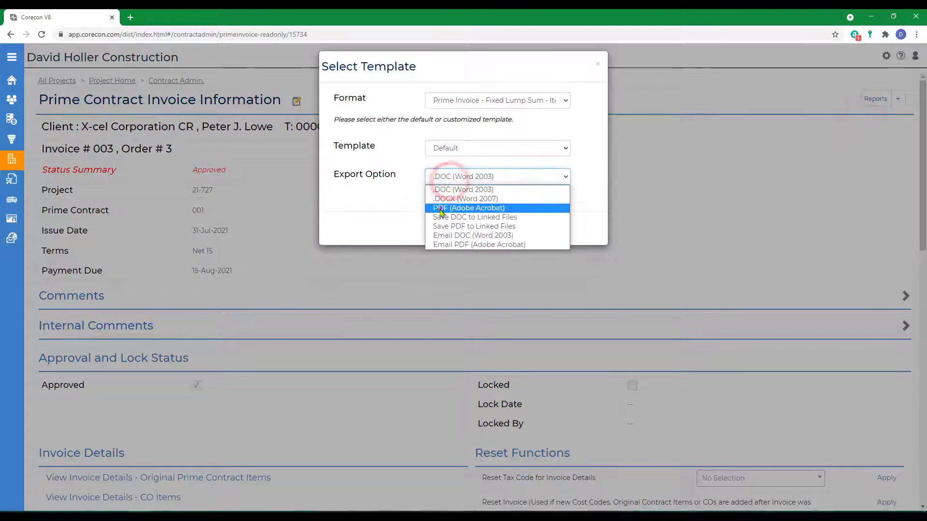
pyautogui.click(452, 208)
pyautogui.click(459, 231)
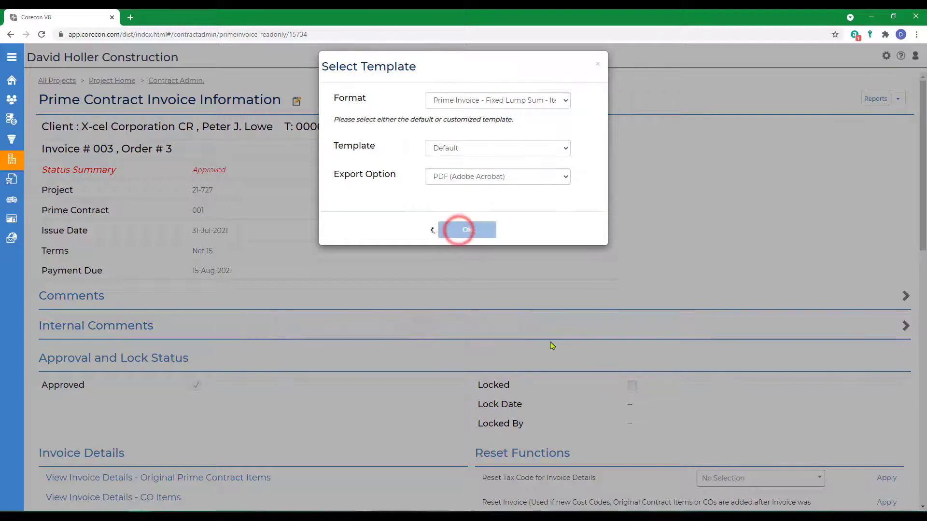
# Review the report's payment certificate, billed original contract items and billed change orders, and leave the report's template selection.
pyautogui.scroll(-5, 531, 366)
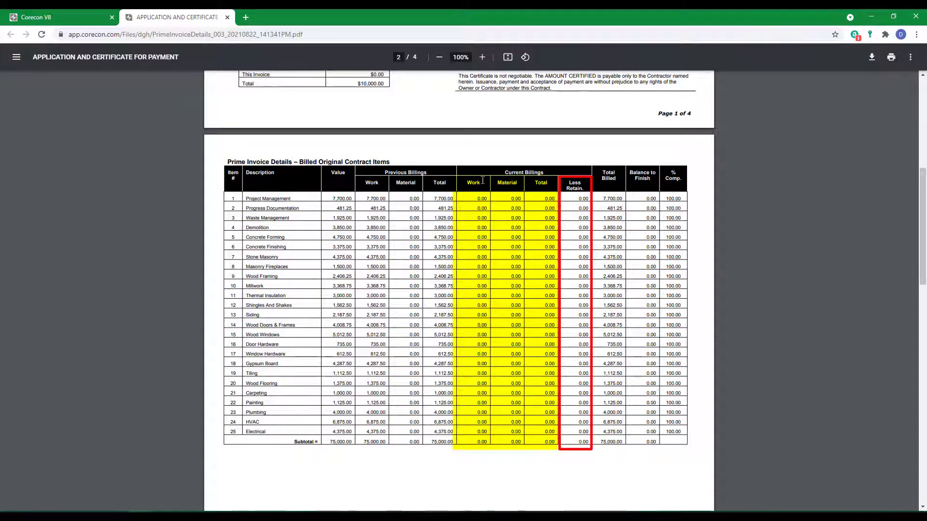
pyautogui.scroll(-5, 492, 471)
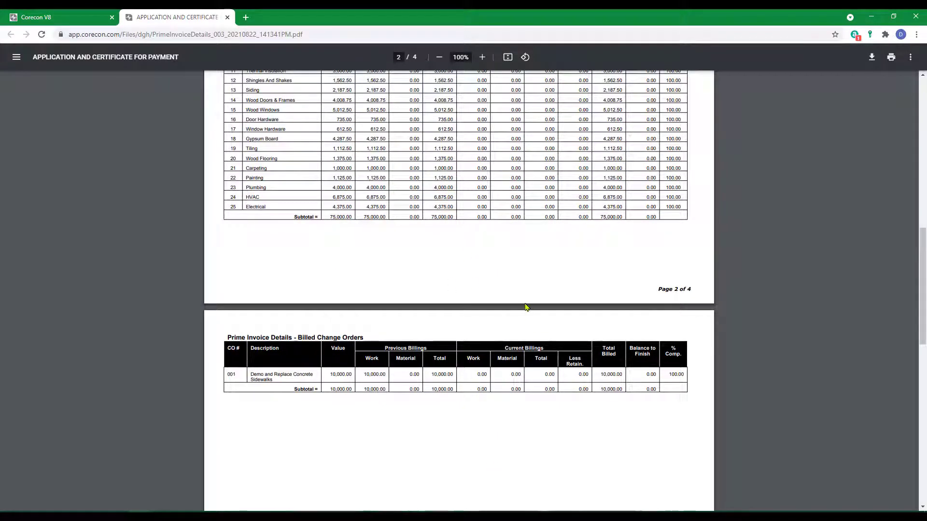
pyautogui.scroll(8, 475, 395)
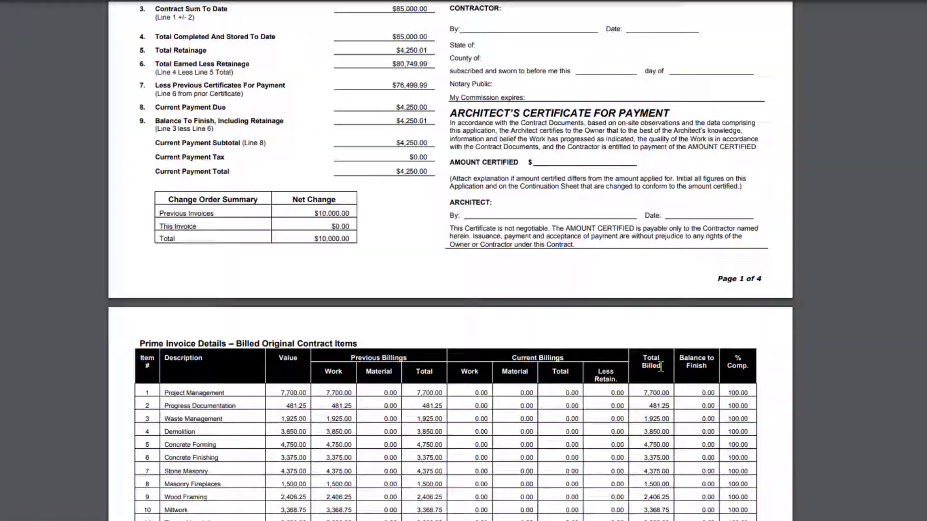
pyautogui.scroll(4, 661, 367)
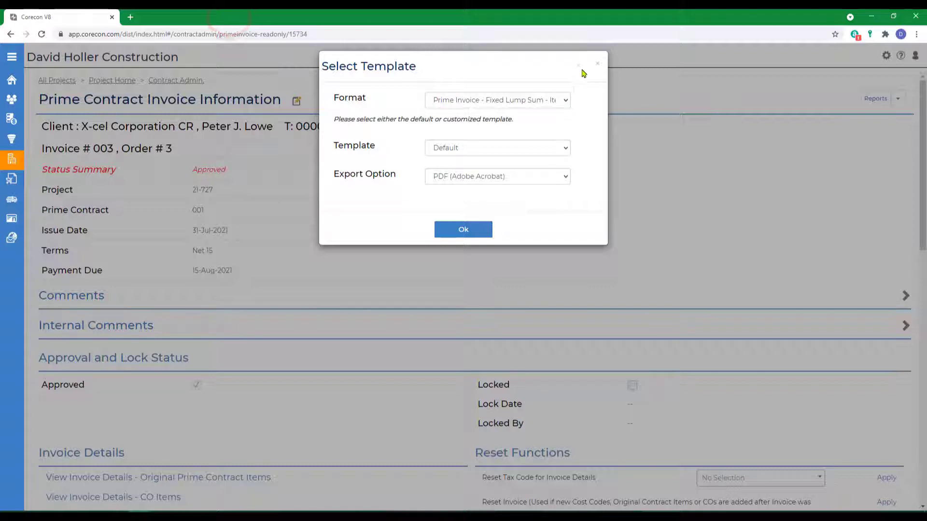
pyautogui.click(597, 63)
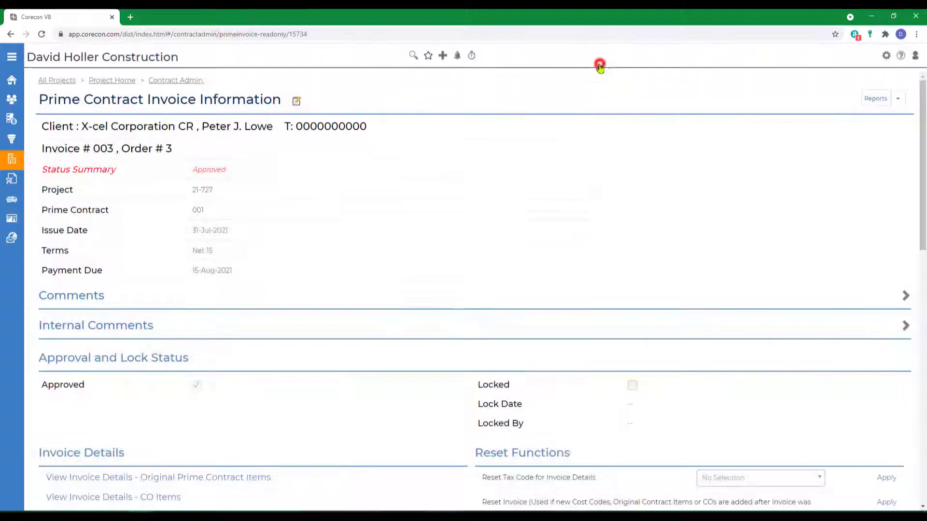
# Check the Retainage Summary in the project's Prime Contract Budget and Invoice History and return to Contract Admin.
pyautogui.click(165, 81)
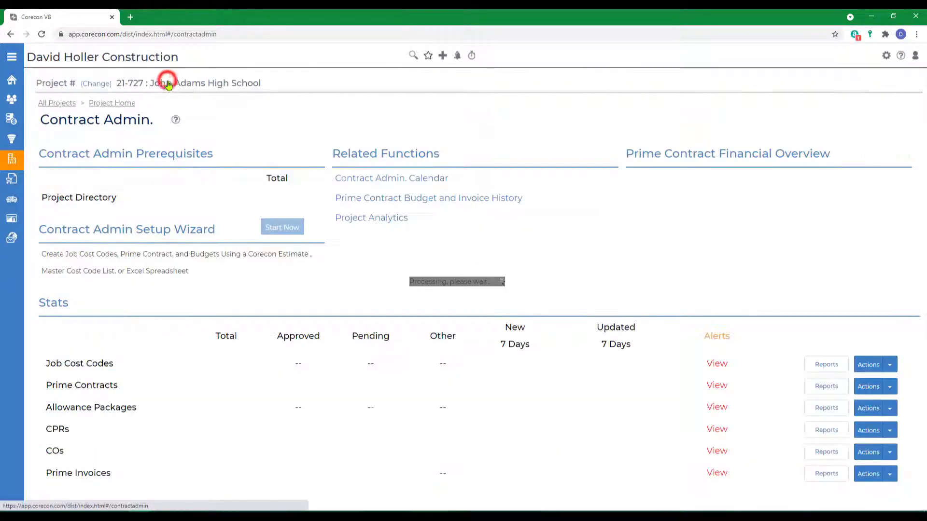
pyautogui.click(386, 199)
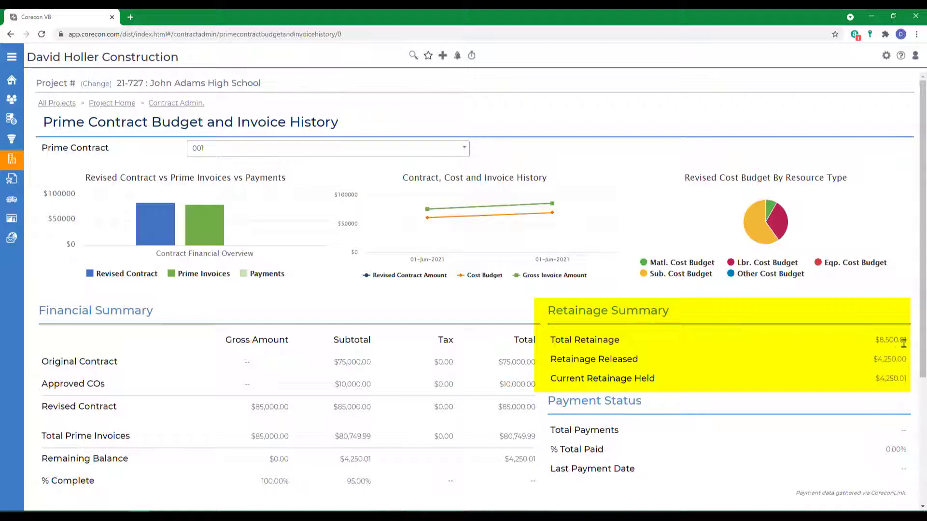
pyautogui.click(177, 107)
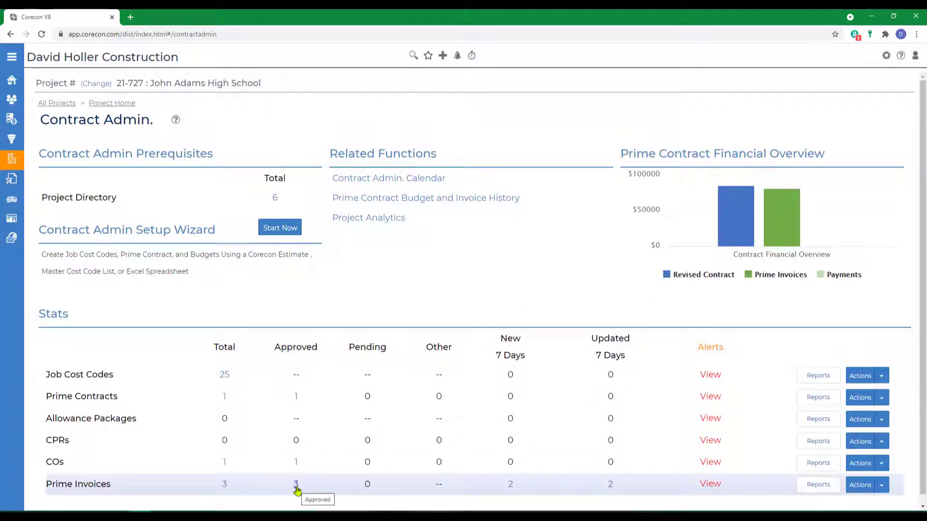
# Manually add a new prime contract invoice marked as approved, using the Invoice Retainage Only method.
pyautogui.click(882, 485)
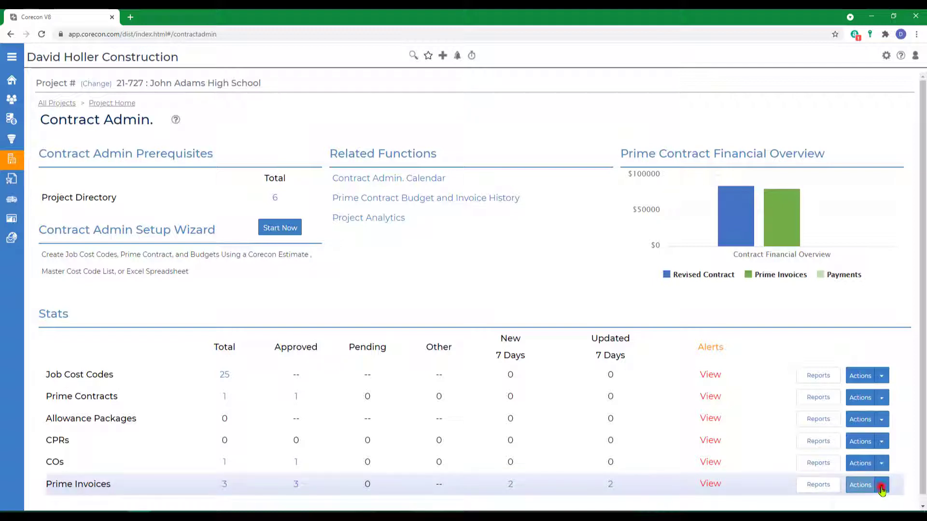
pyautogui.scroll(-1, 869, 487)
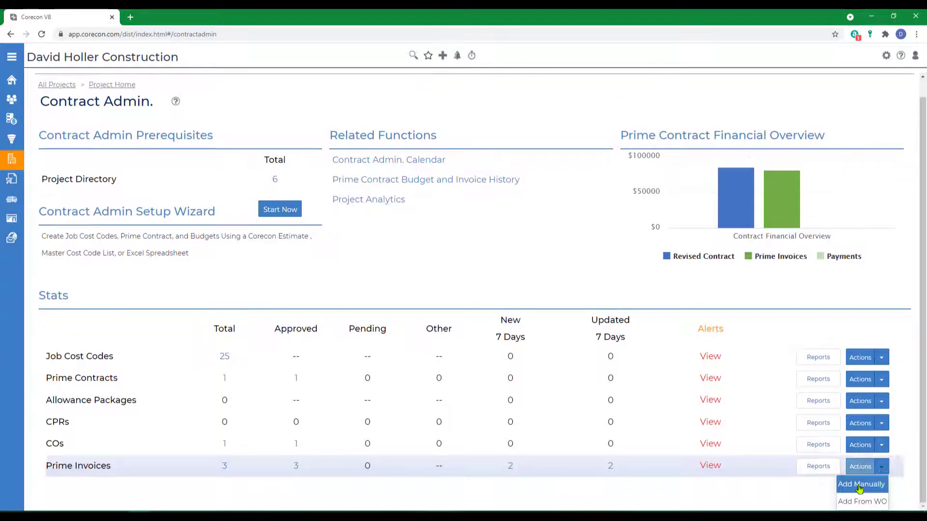
pyautogui.click(860, 486)
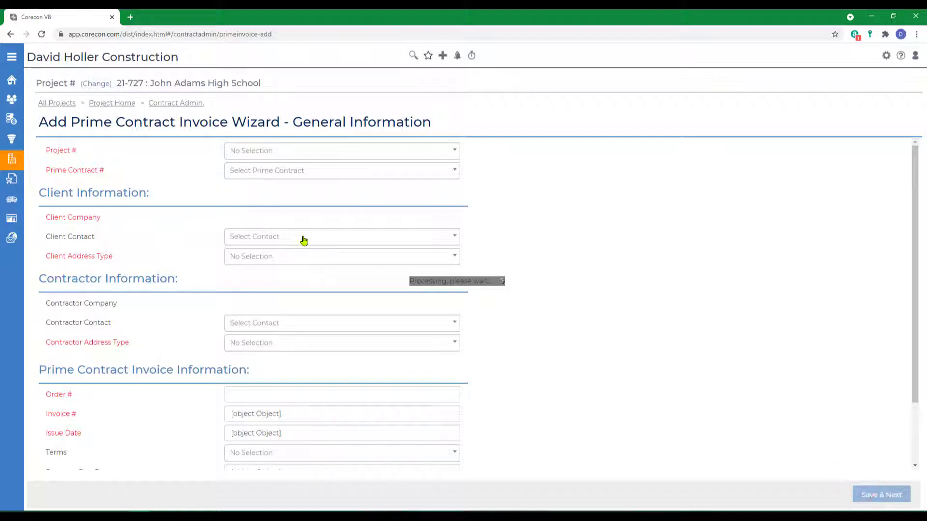
pyautogui.scroll(-4, 339, 435)
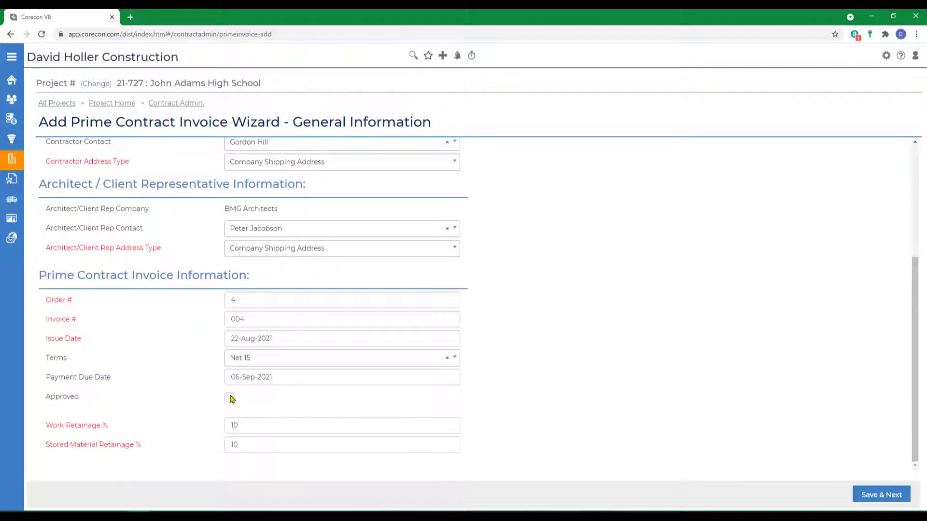
pyautogui.click(230, 396)
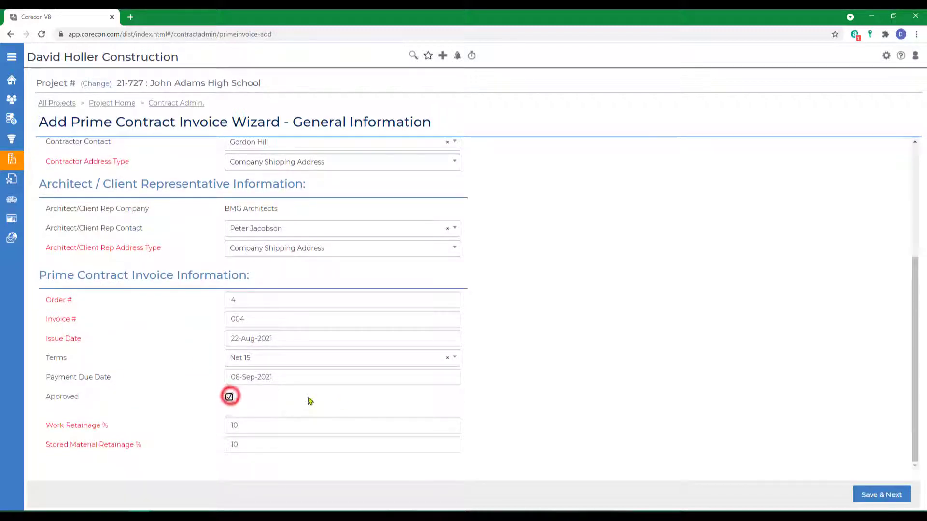
pyautogui.click(876, 494)
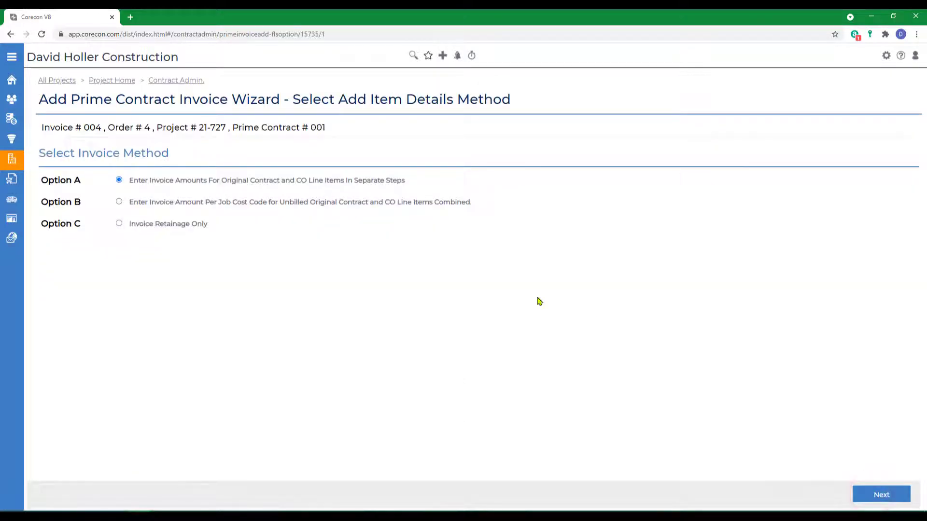
pyautogui.click(119, 225)
pyautogui.click(873, 495)
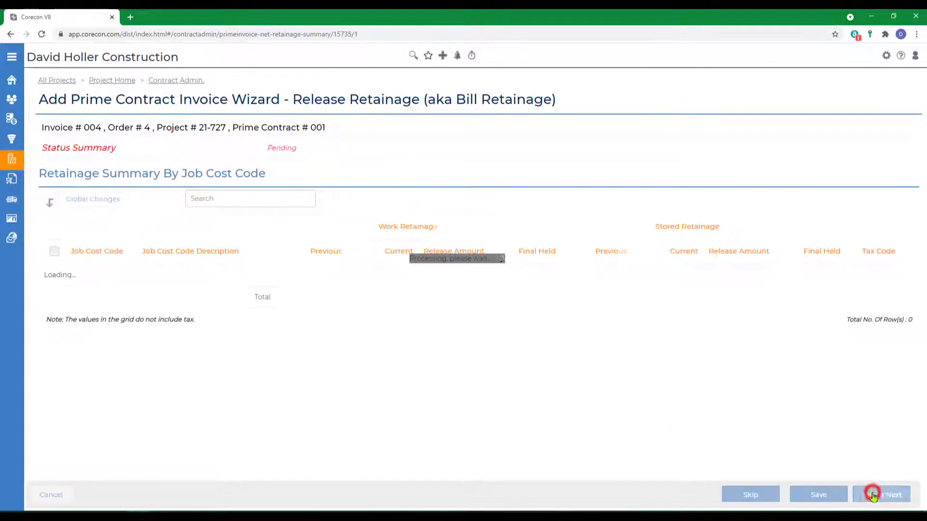
# Apply a global Work Retainage Release of 100% to all job cost codes and skip on to the invoice information.
pyautogui.click(54, 252)
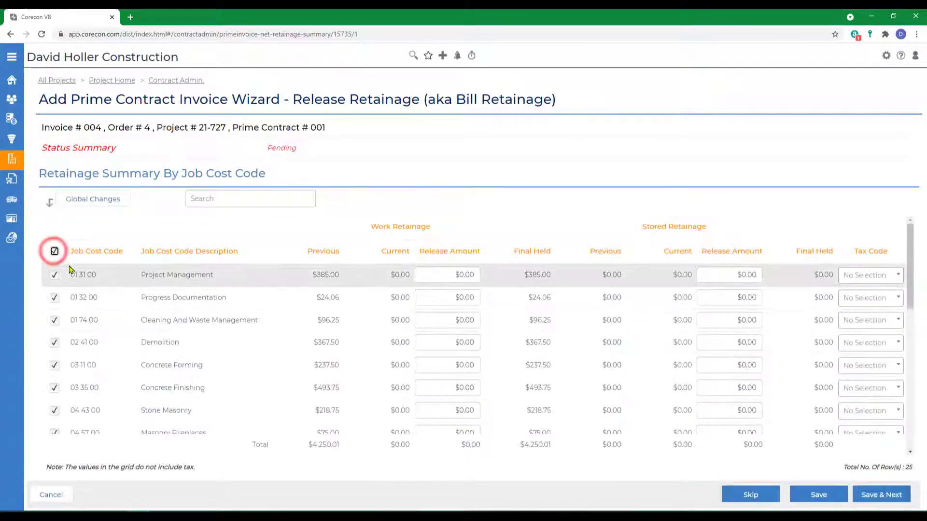
pyautogui.click(91, 203)
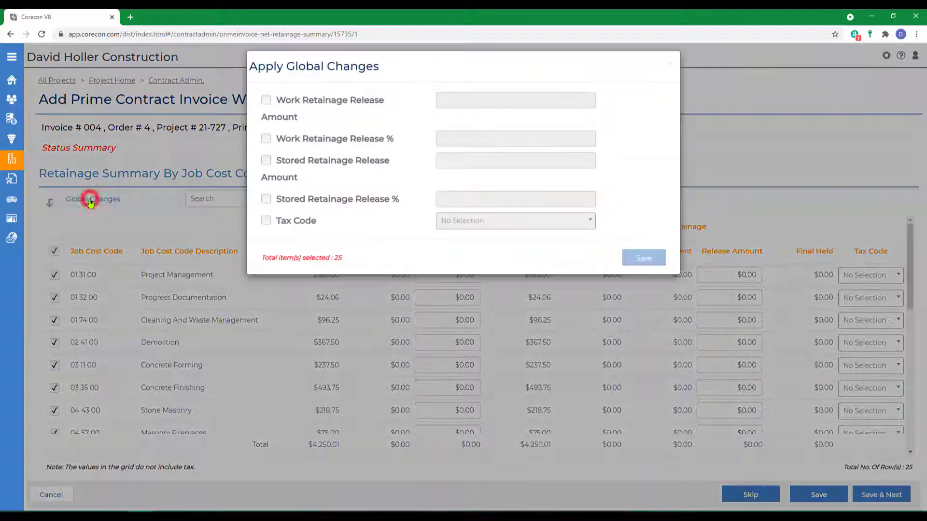
pyautogui.click(266, 140)
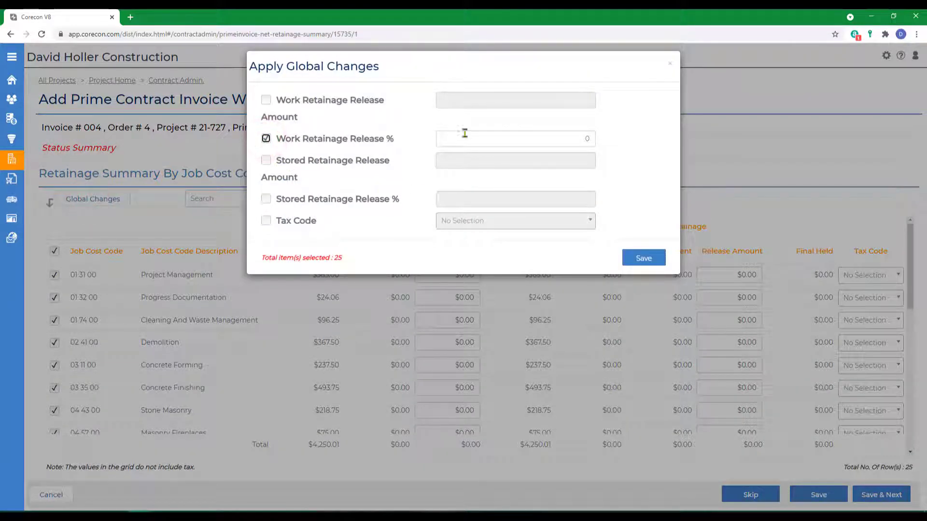
pyautogui.click(484, 139)
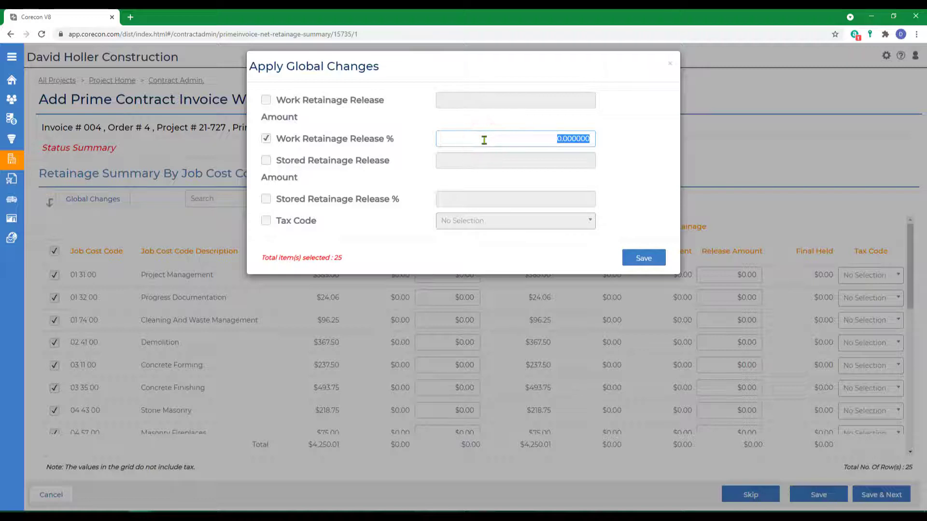
pyautogui.write('100')
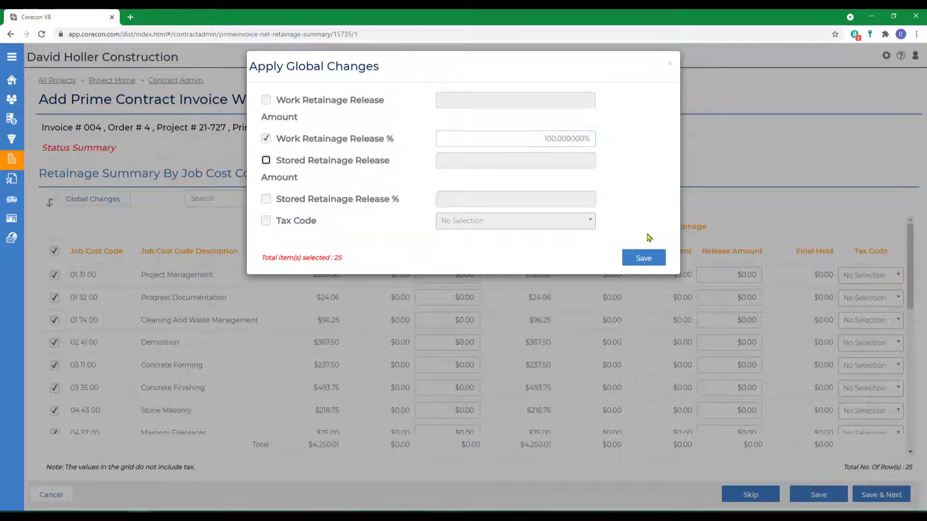
pyautogui.click(633, 257)
pyautogui.click(752, 497)
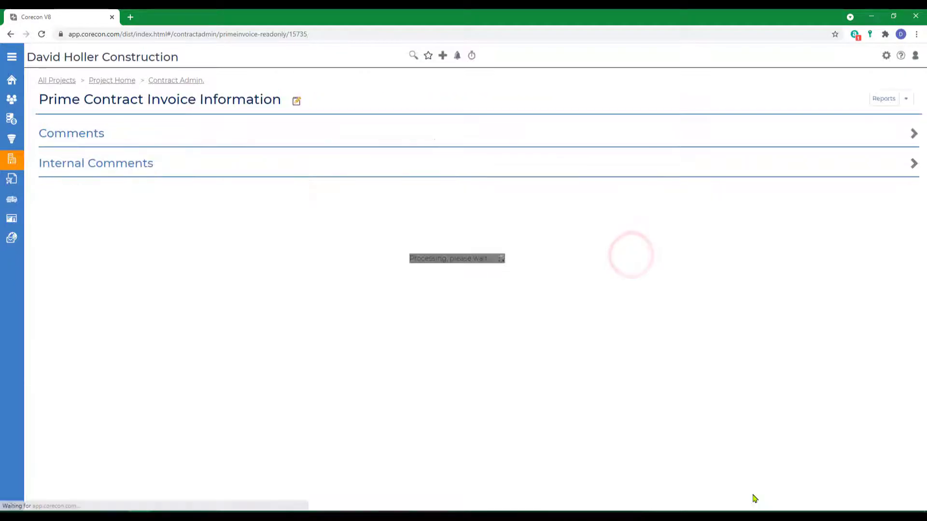
# Review the Financial Summary and Net Retainage Summary of the new invoice.
pyautogui.scroll(-5, 531, 270)
pyautogui.scroll(-2, 586, 298)
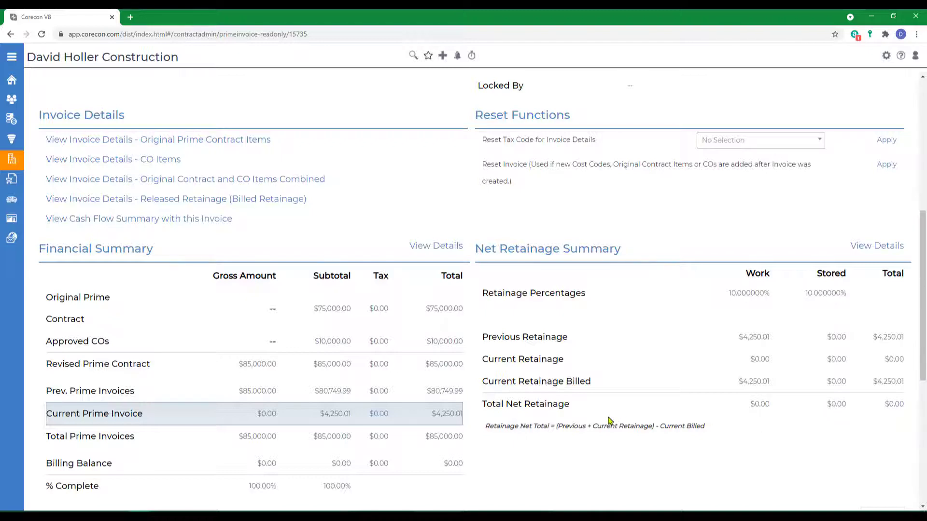
pyautogui.scroll(7, 659, 370)
# Generate the new invoice's Prime Invoice Details report with the Default template, exported as PDF (Adobe Acrobat).
pyautogui.click(899, 99)
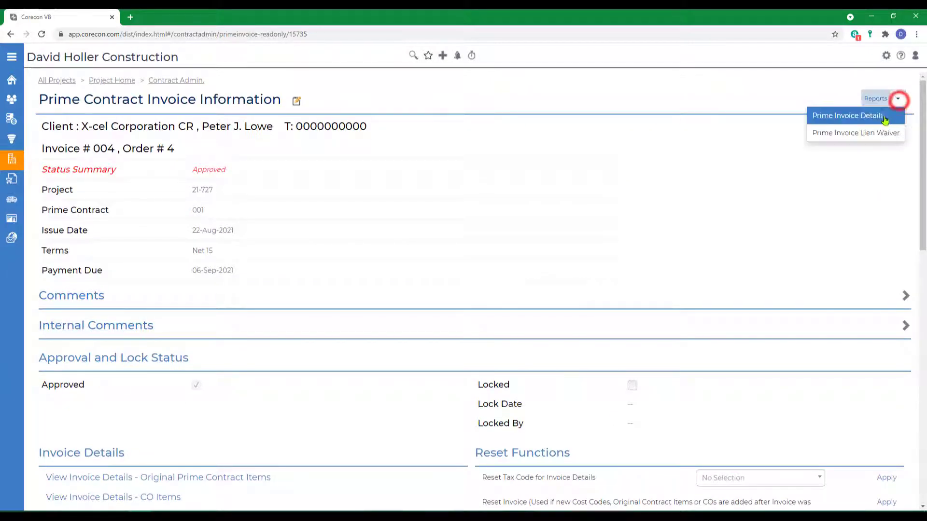
pyautogui.click(859, 119)
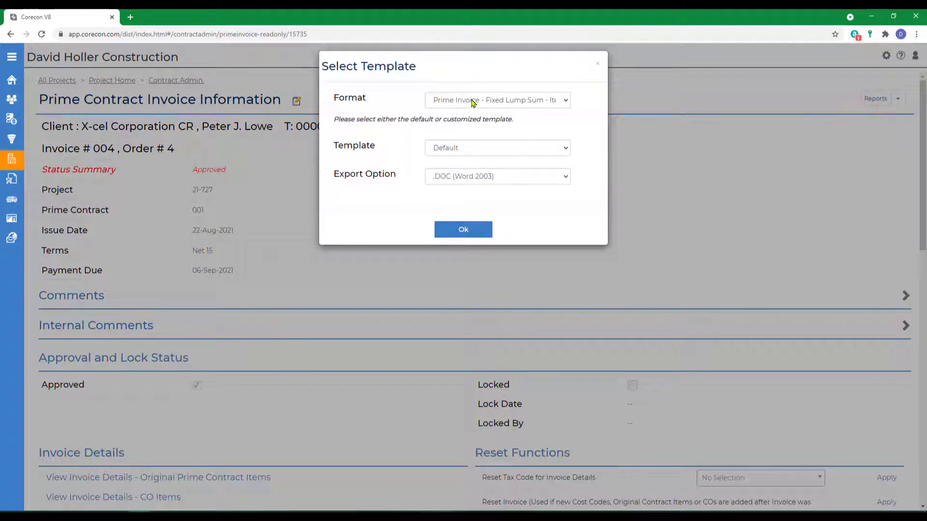
pyautogui.click(467, 177)
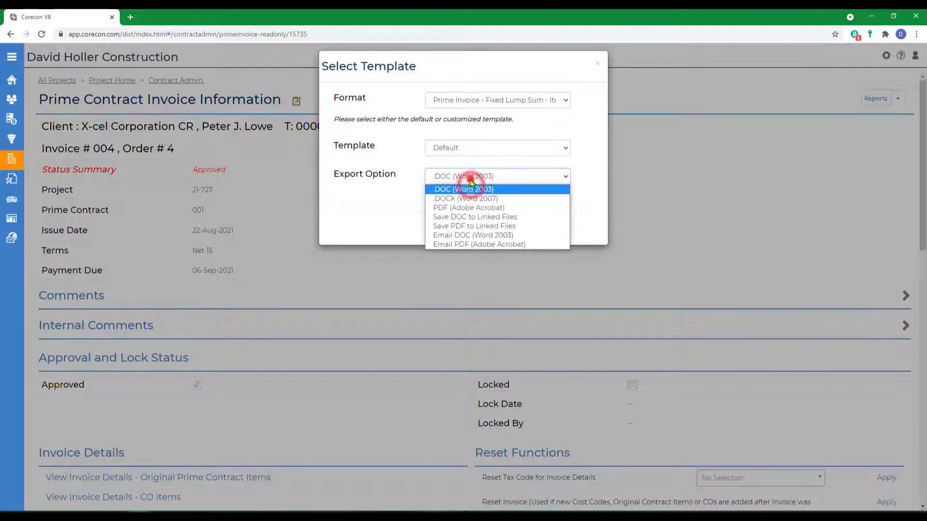
pyautogui.click(452, 206)
pyautogui.click(461, 230)
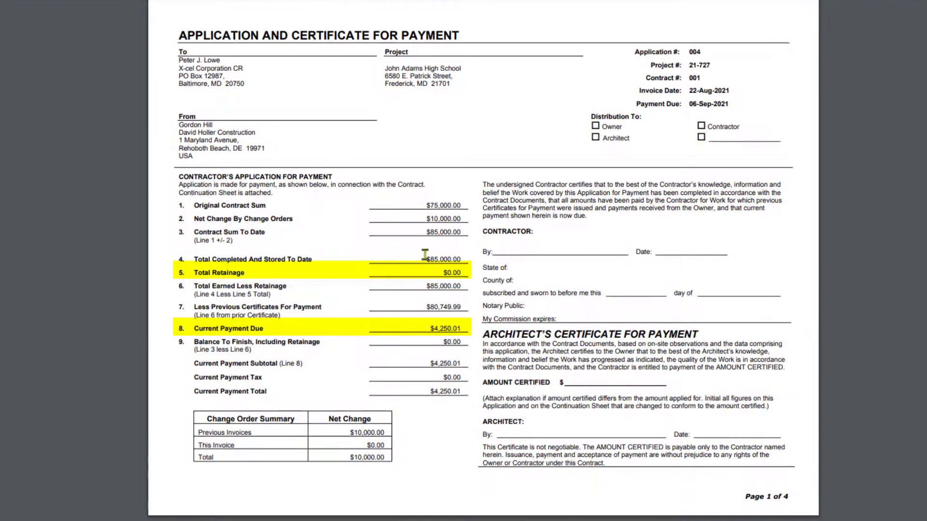
# Examine the final invoice report's retainage and payment due lines, current billings and change orders, and close the report and template selection.
pyautogui.moveTo(427, 232); pyautogui.dragTo(457, 232)
pyautogui.click(423, 267)
pyautogui.scroll(-10, 599, 338)
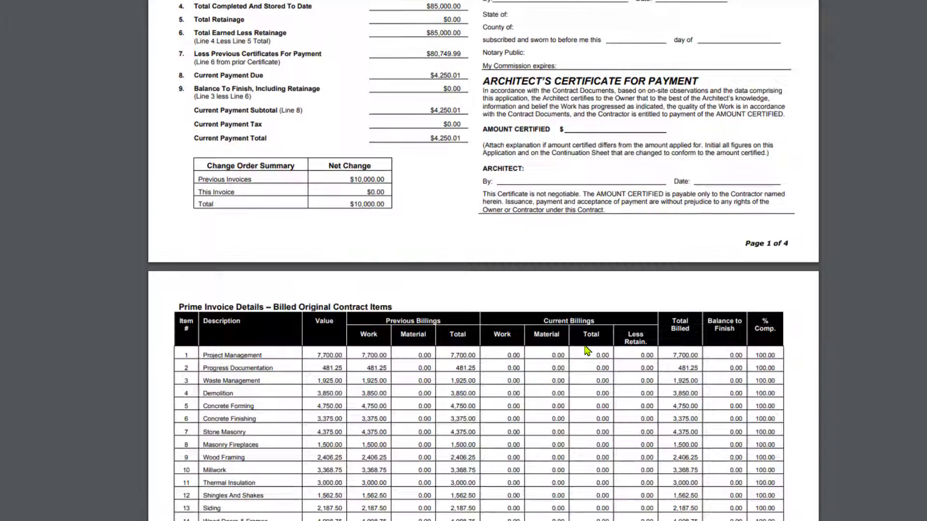
pyautogui.scroll(3, 588, 348)
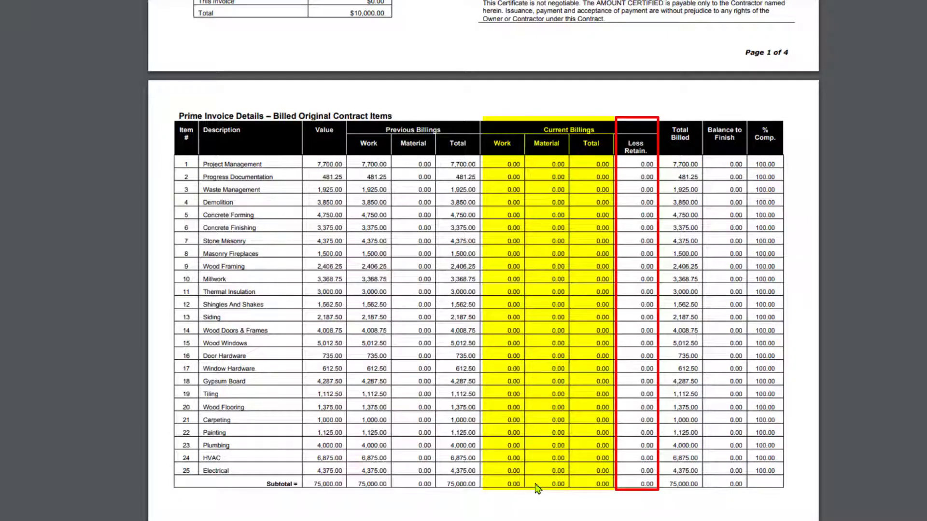
pyautogui.scroll(-5, 536, 488)
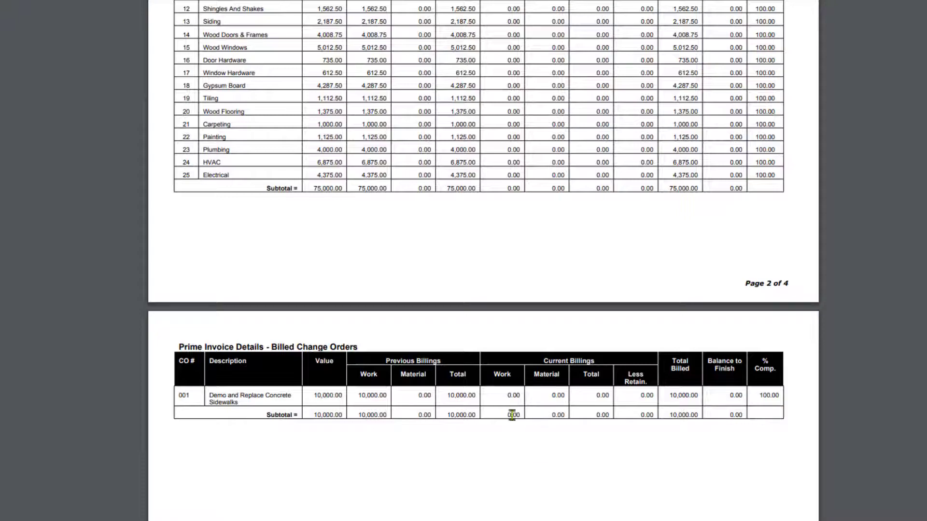
pyautogui.scroll(8, 611, 293)
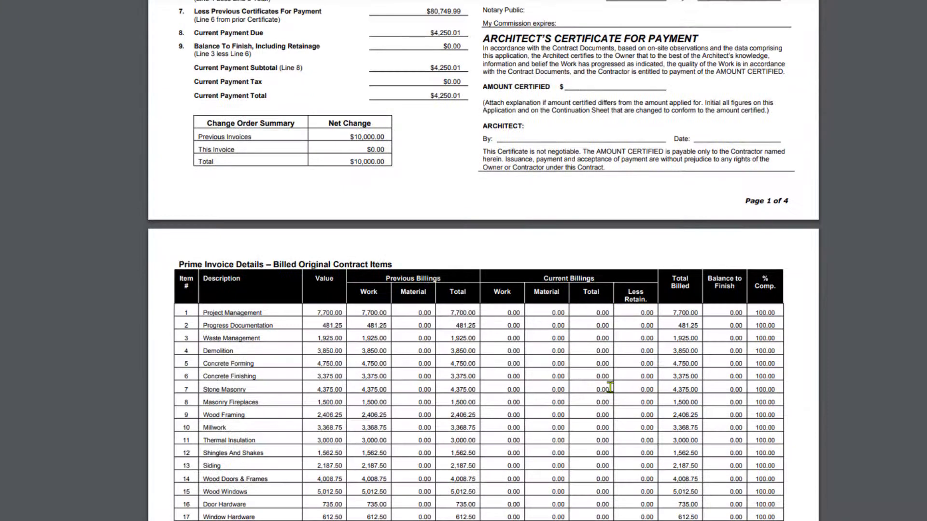
pyautogui.scroll(-3, 610, 388)
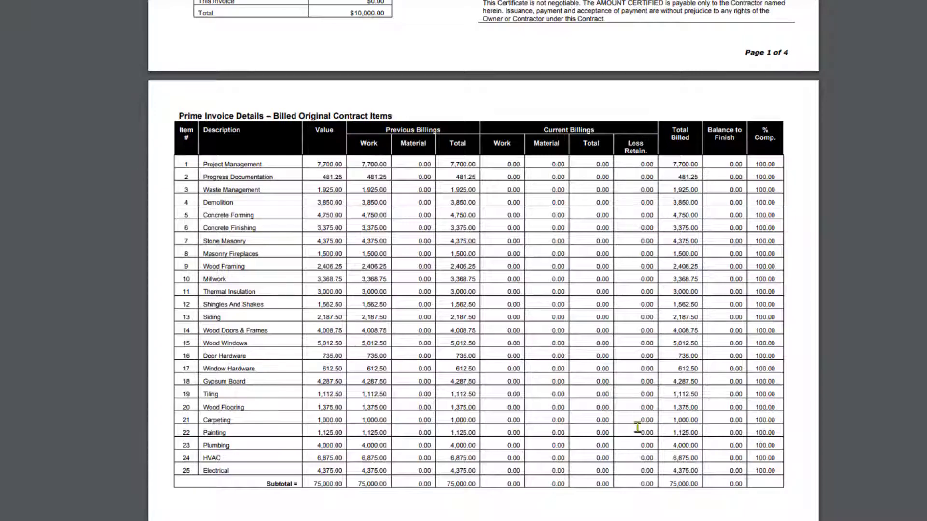
pyautogui.scroll(-6, 638, 443)
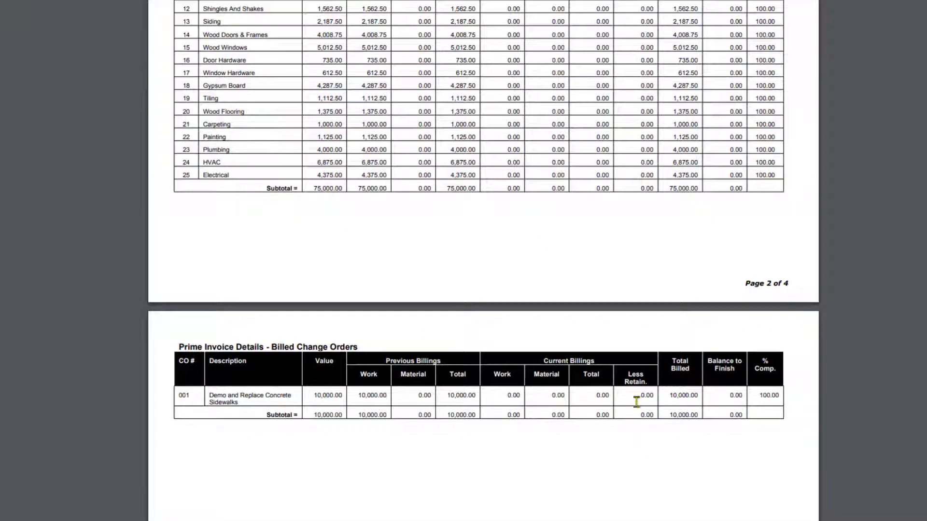
pyautogui.scroll(3, 644, 420)
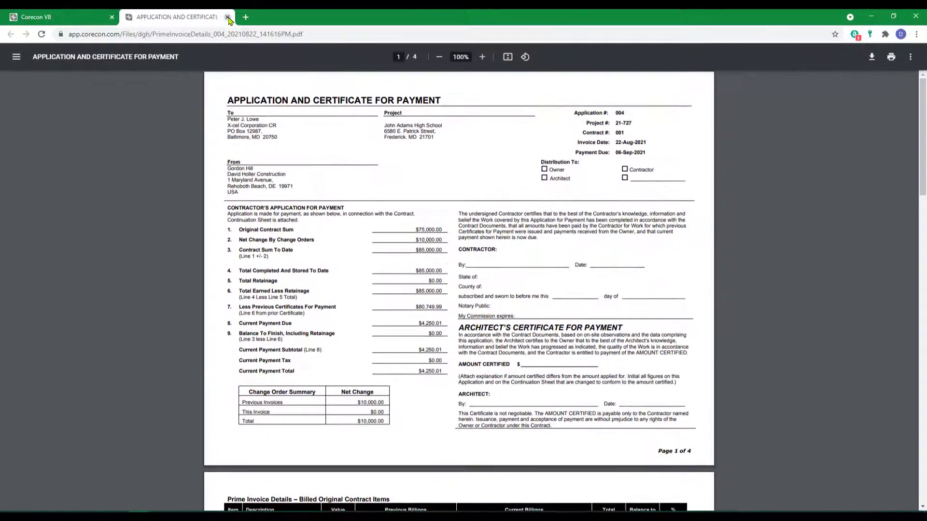
pyautogui.click(228, 17)
pyautogui.click(598, 66)
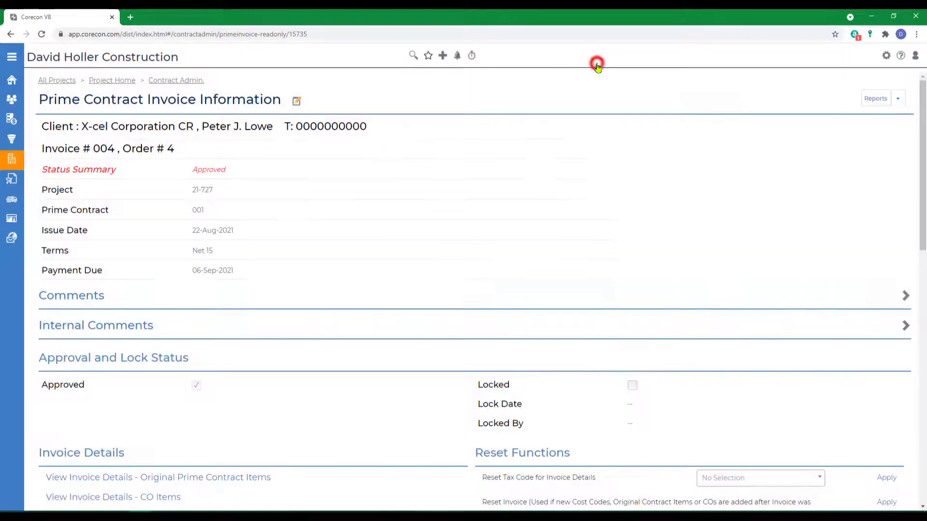
# Review the lien waiver formats available for the Prime Invoice Lien Waiver report, and close the template selection without generating it.
pyautogui.click(898, 102)
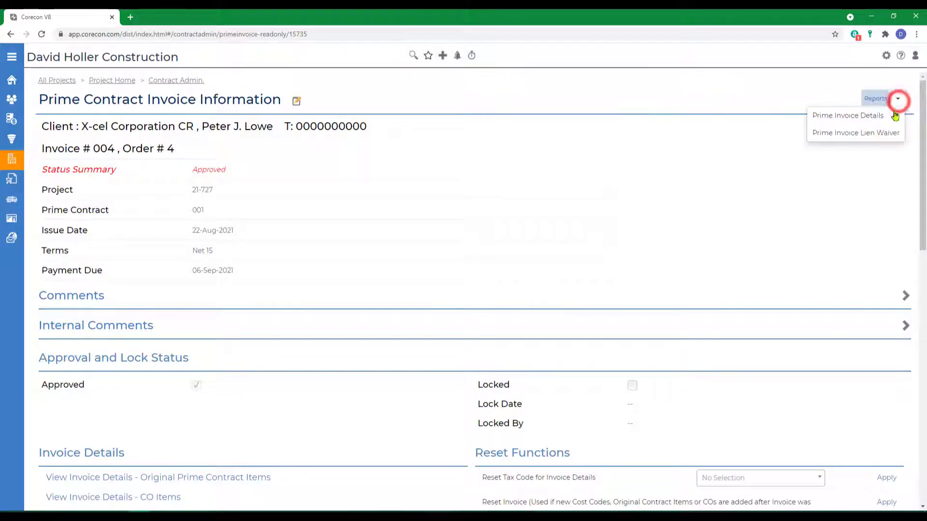
pyautogui.click(839, 135)
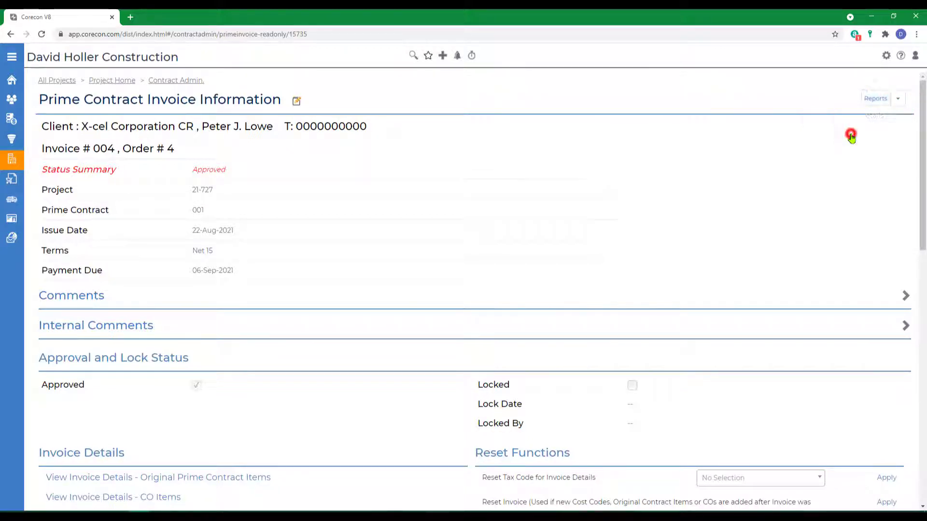
pyautogui.click(524, 101)
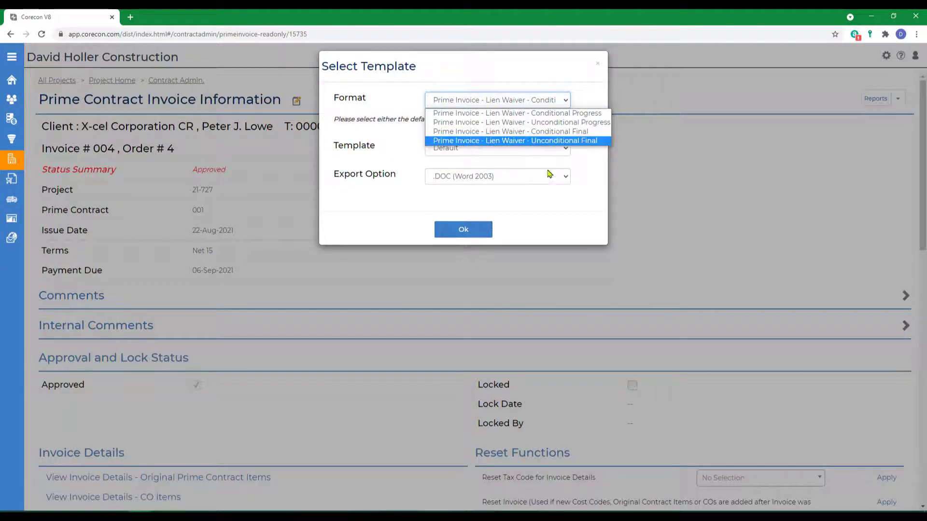
pyautogui.click(561, 208)
pyautogui.click(598, 64)
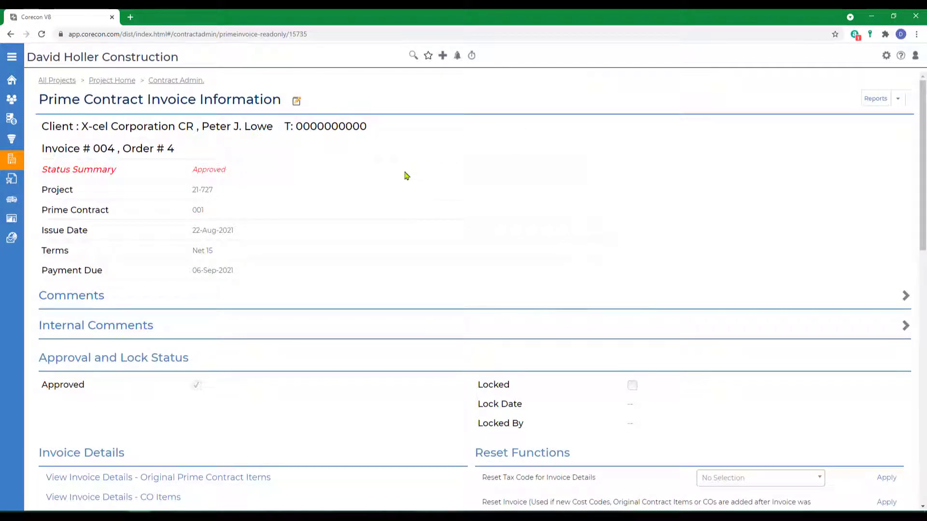
# Open the Corecon online help and go to the Contract Administration resources under Leads and Projects.
pyautogui.click(901, 57)
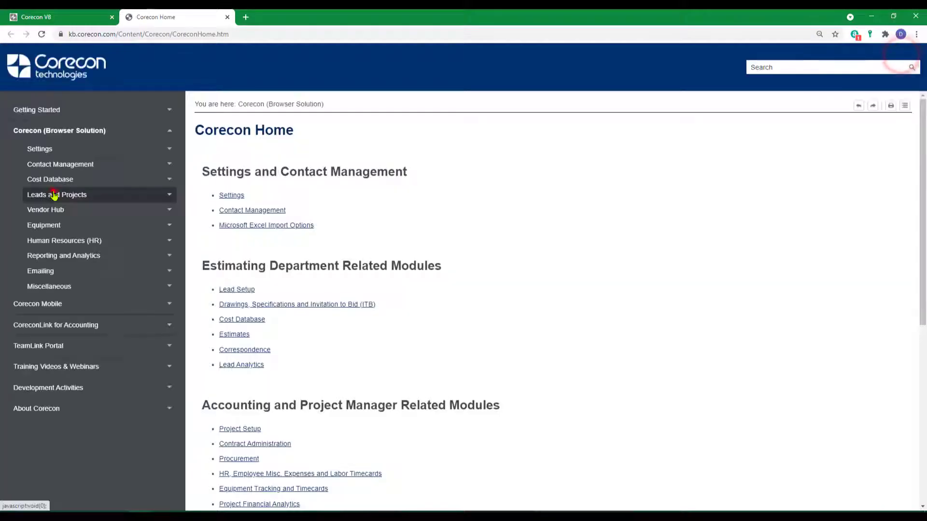
pyautogui.click(55, 195)
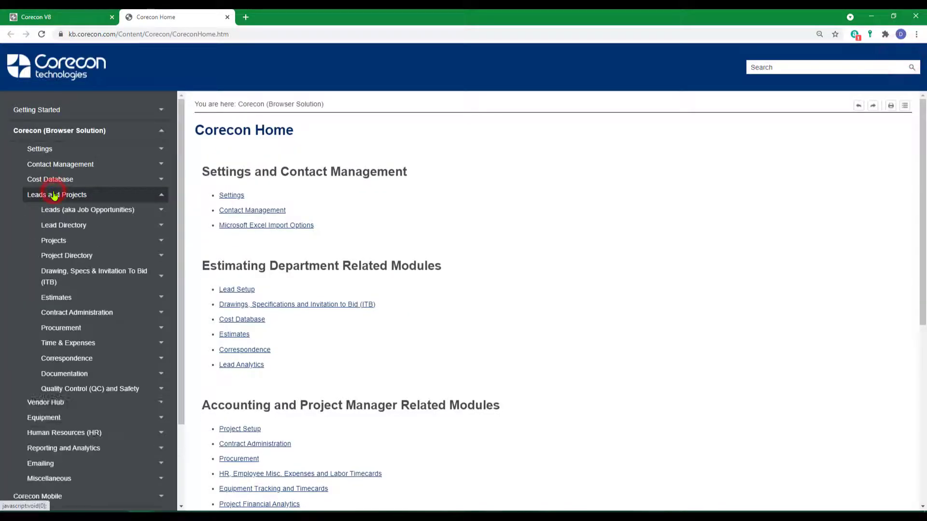
pyautogui.click(61, 313)
# Open the Prime Contract Invoice help article and review its topics on adding and editing invoices, including Bill or Release Retainage.
pyautogui.scroll(-7, 483, 375)
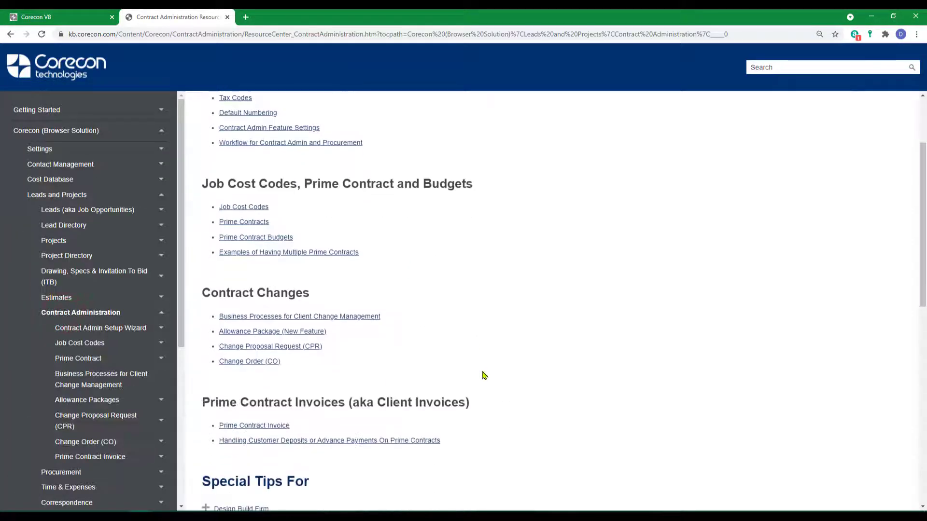
pyautogui.scroll(5, 483, 375)
pyautogui.click(257, 428)
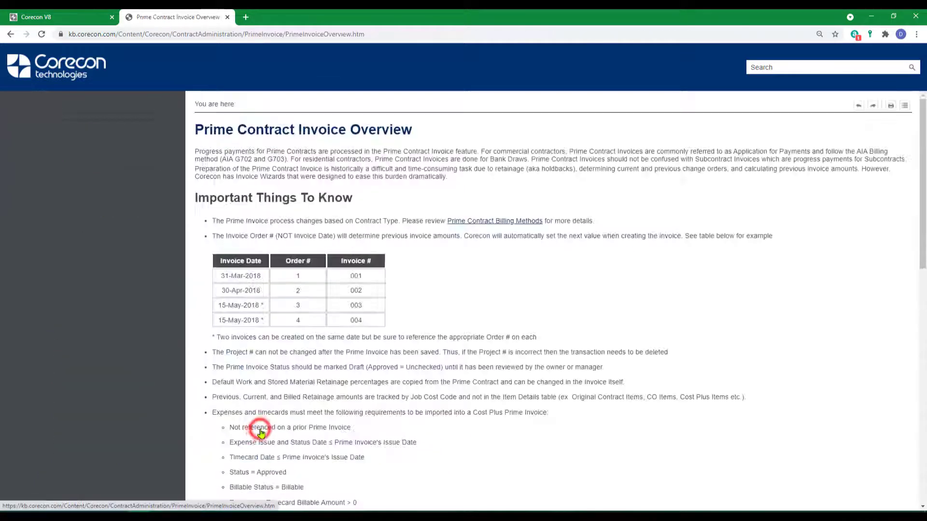
pyautogui.scroll(-12, 485, 425)
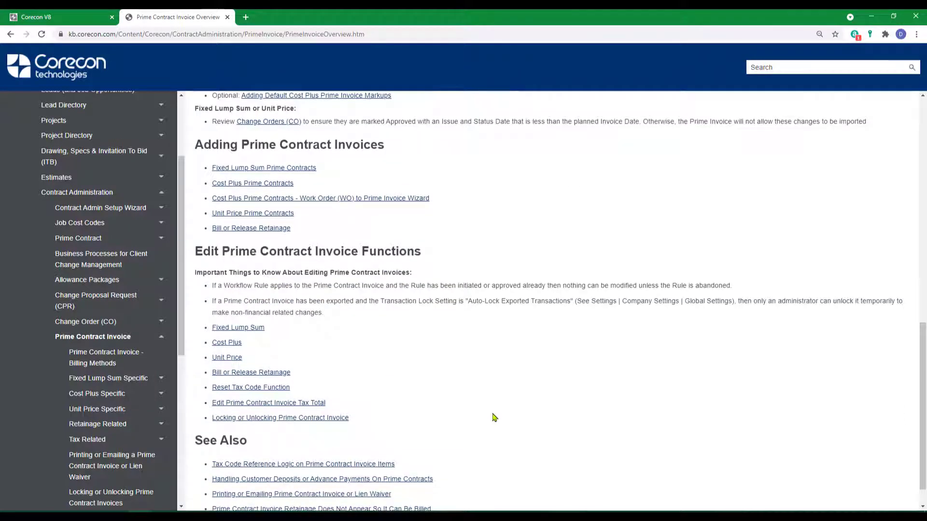
pyautogui.scroll(-1, 494, 418)
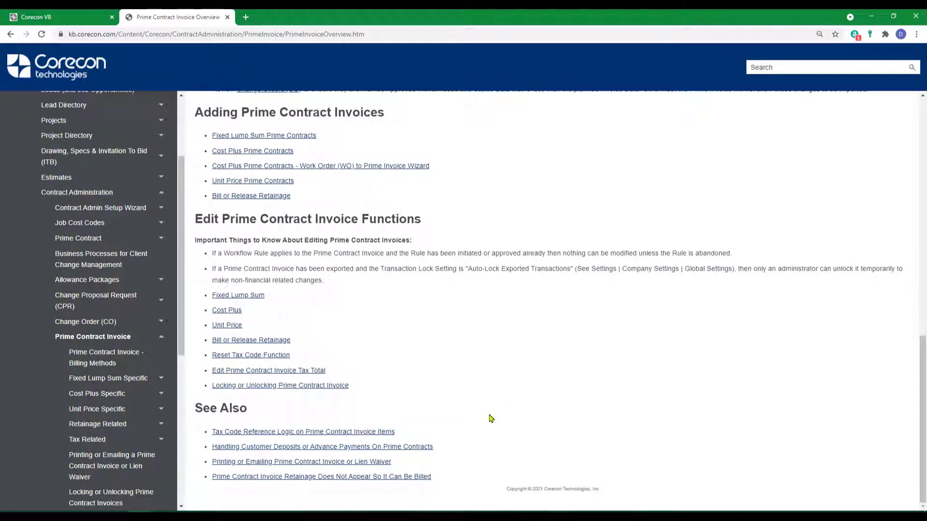